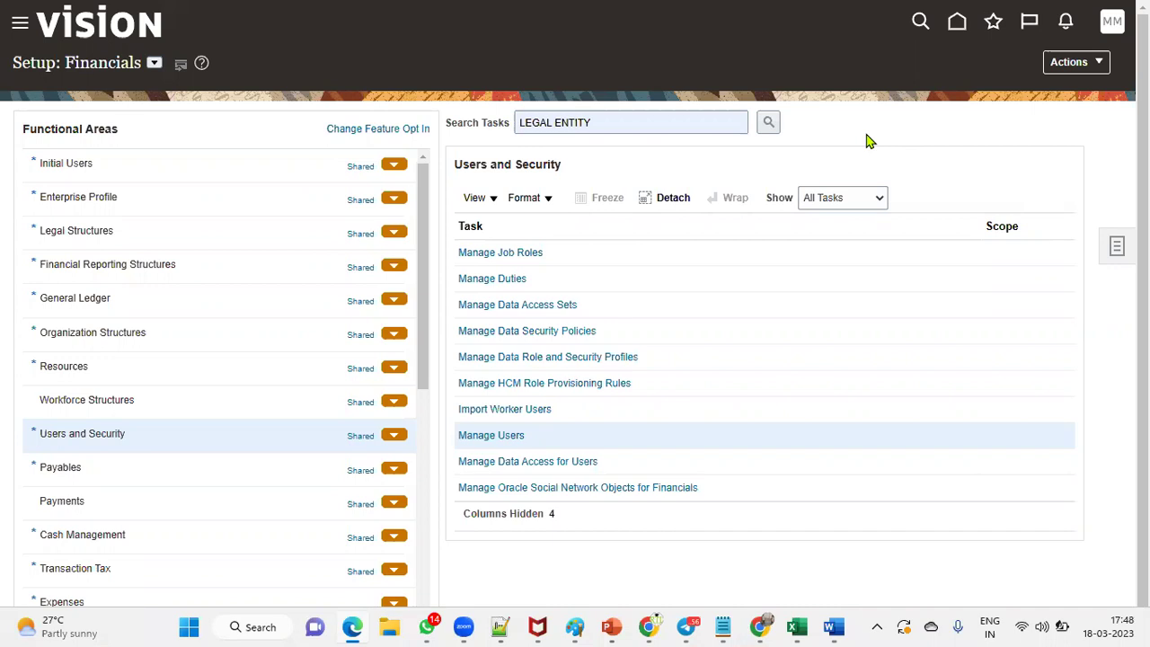
Step: Reload the stalled page, then open Manage Users and start a new user
click(503, 444)
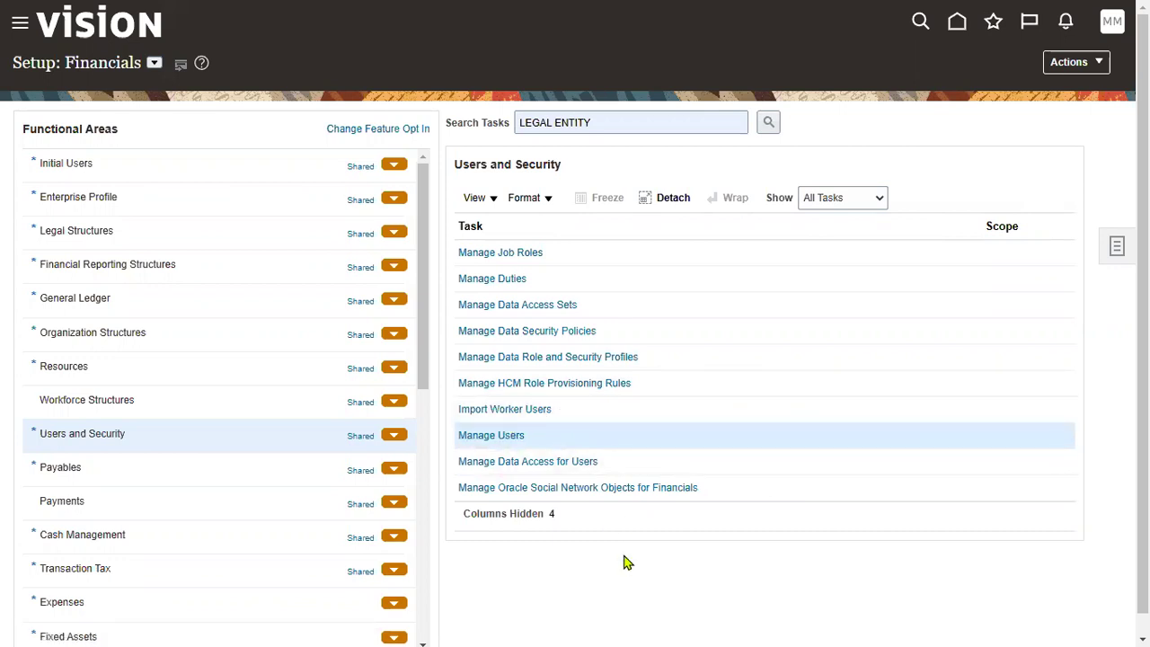
mouse_move(215, 8)
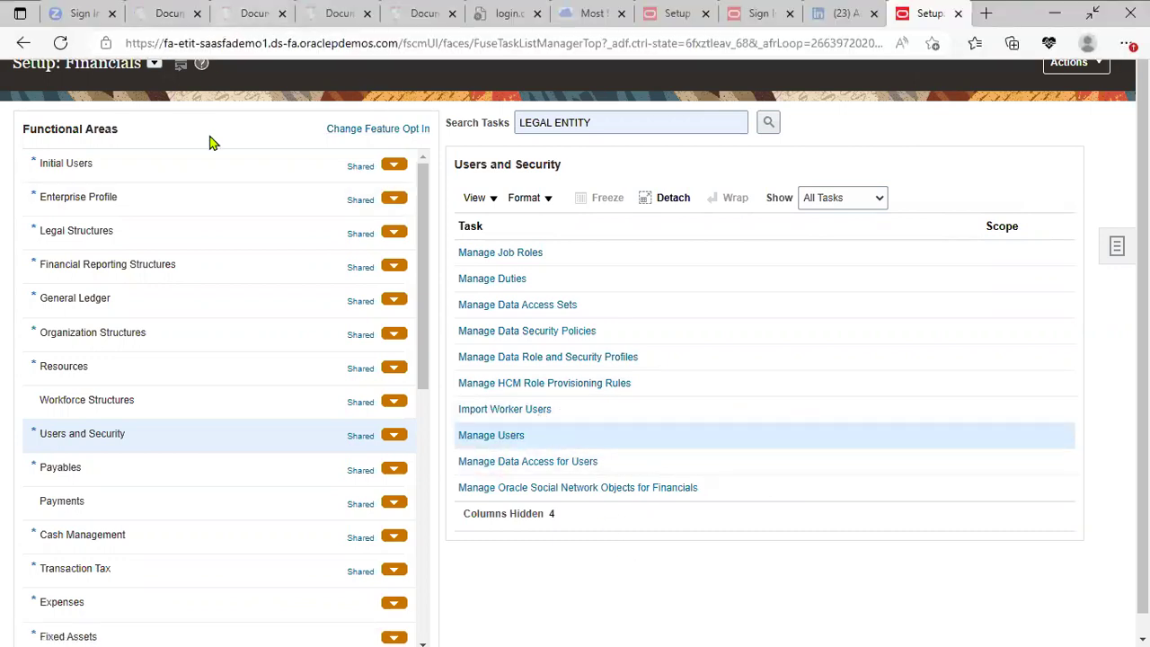
click(60, 42)
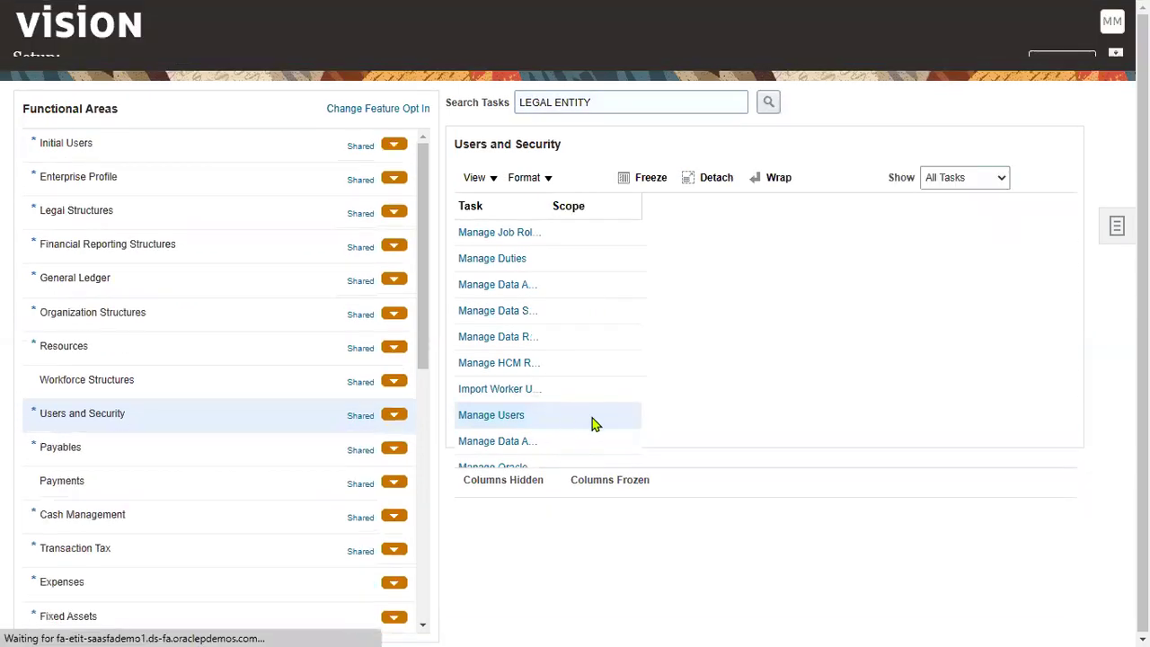
click(508, 437)
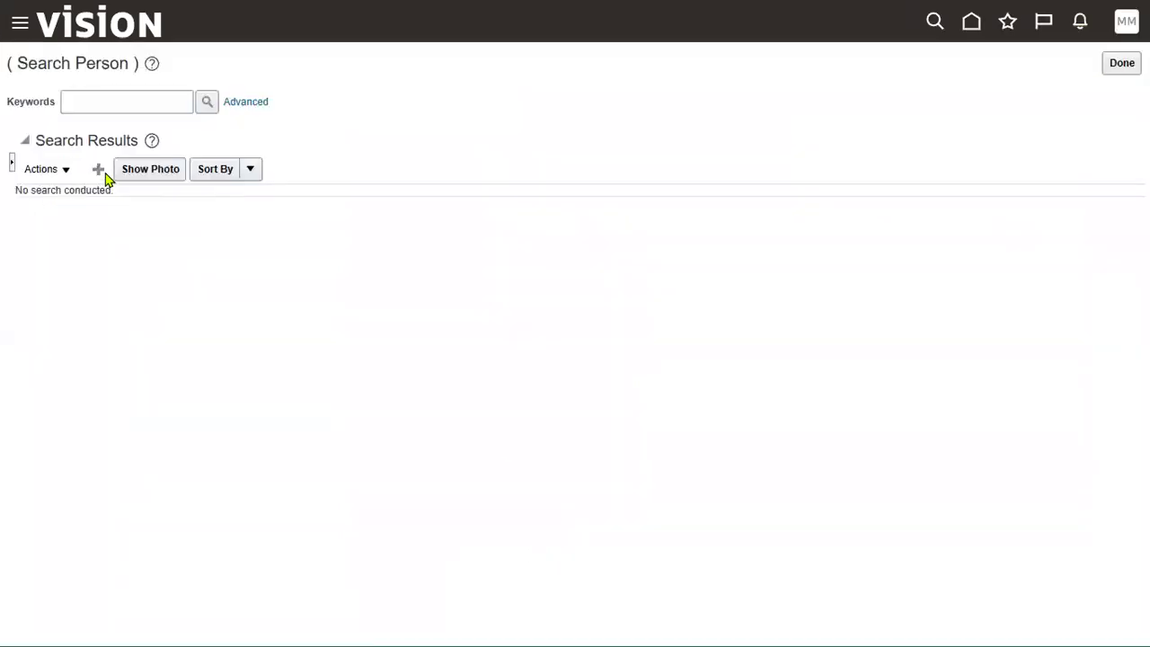
click(97, 170)
Step: Enter the user's last name, first name and Gmail e-mail address on the Create User form
click(247, 165)
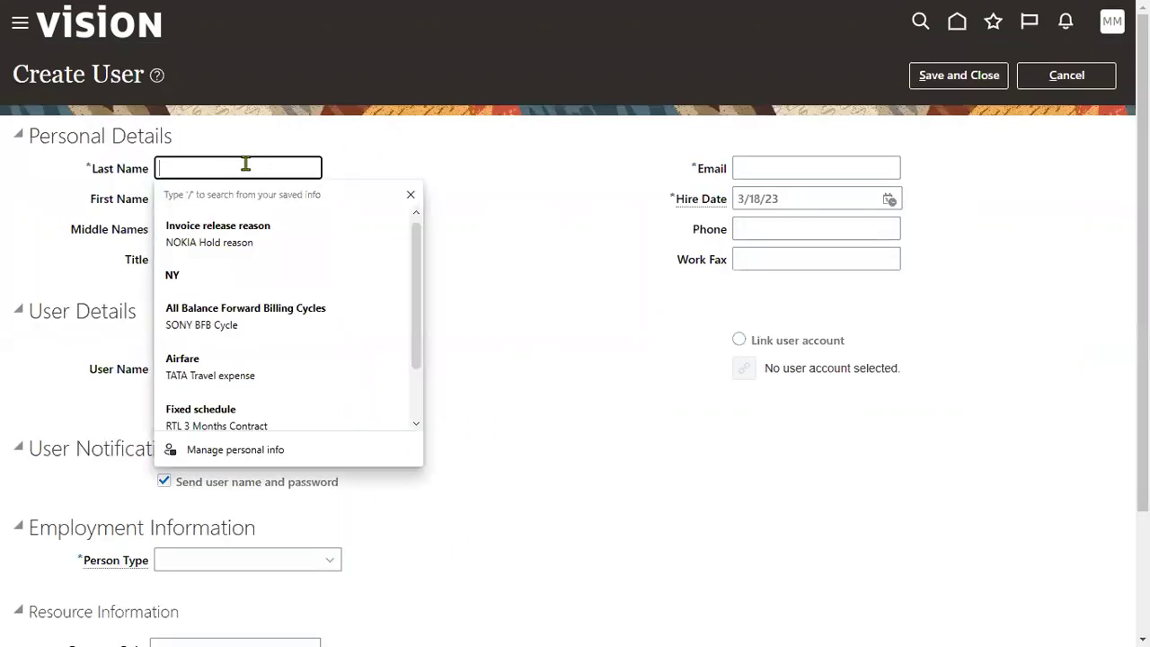
text(xWMA)
key(BackSpace)
key(BackSpace)
key(BackSpace)
key(BackSpace)
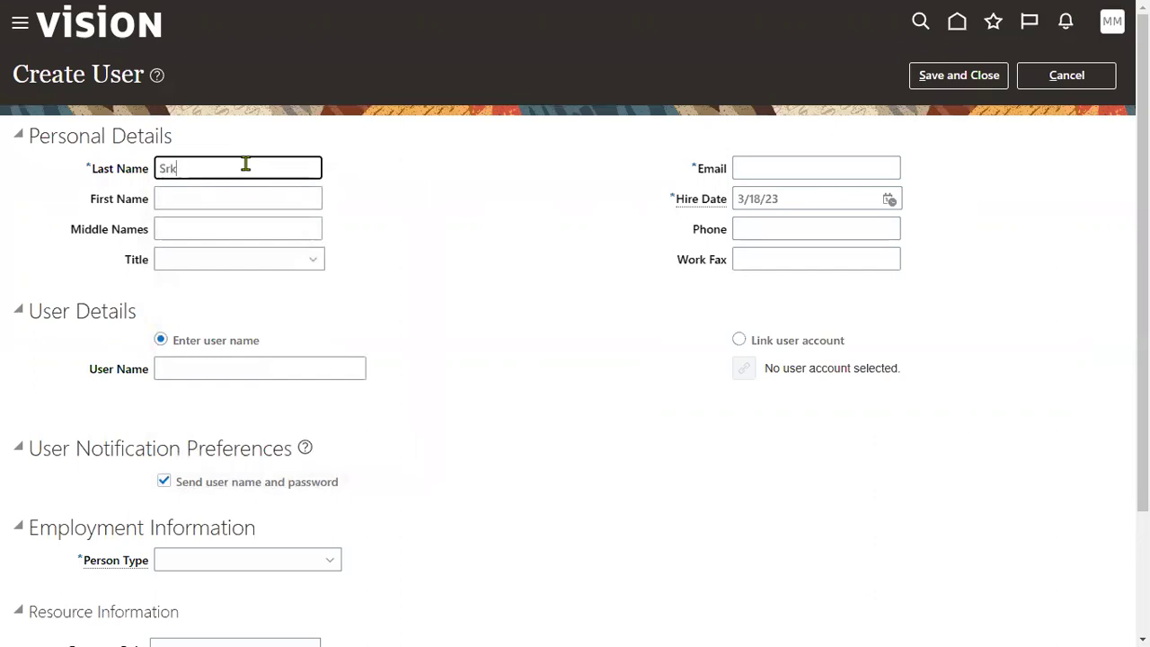
key(Tab)
key(Tab)
key(Tab)
key(shift+Tab)
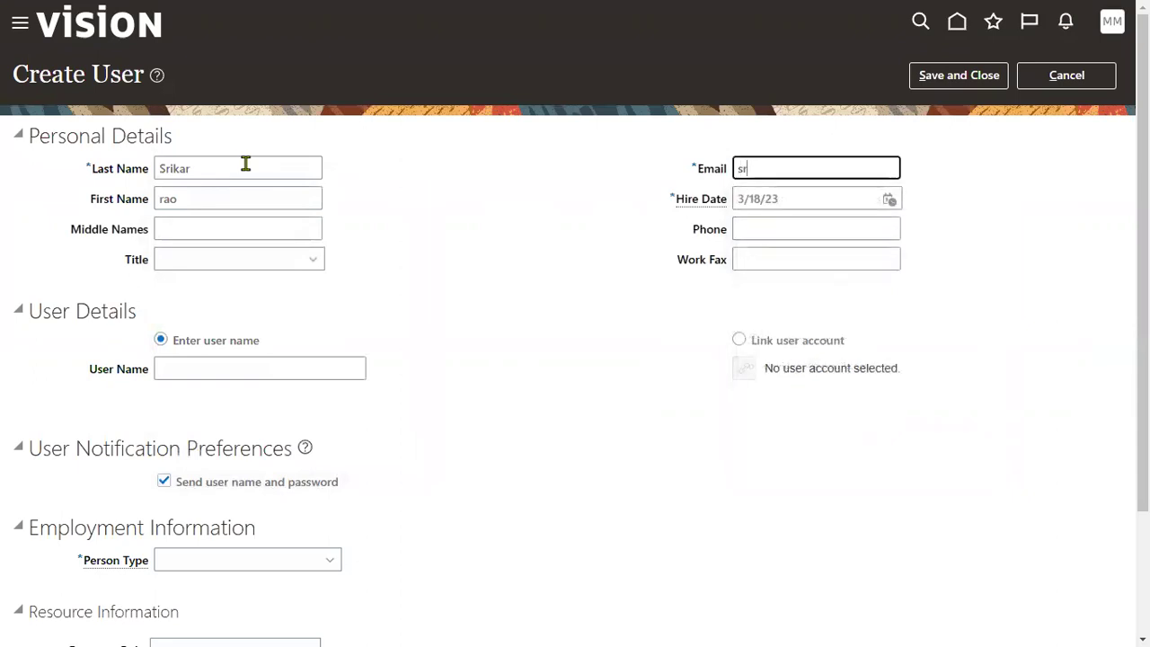
key(Tab)
key(Tab)
key(Tab)
key(Tab)
key(Tab)
key(Tab)
Step: Enter the user name and set Person Type to Employee
scroll(344, 456, down, 1)
click(239, 463)
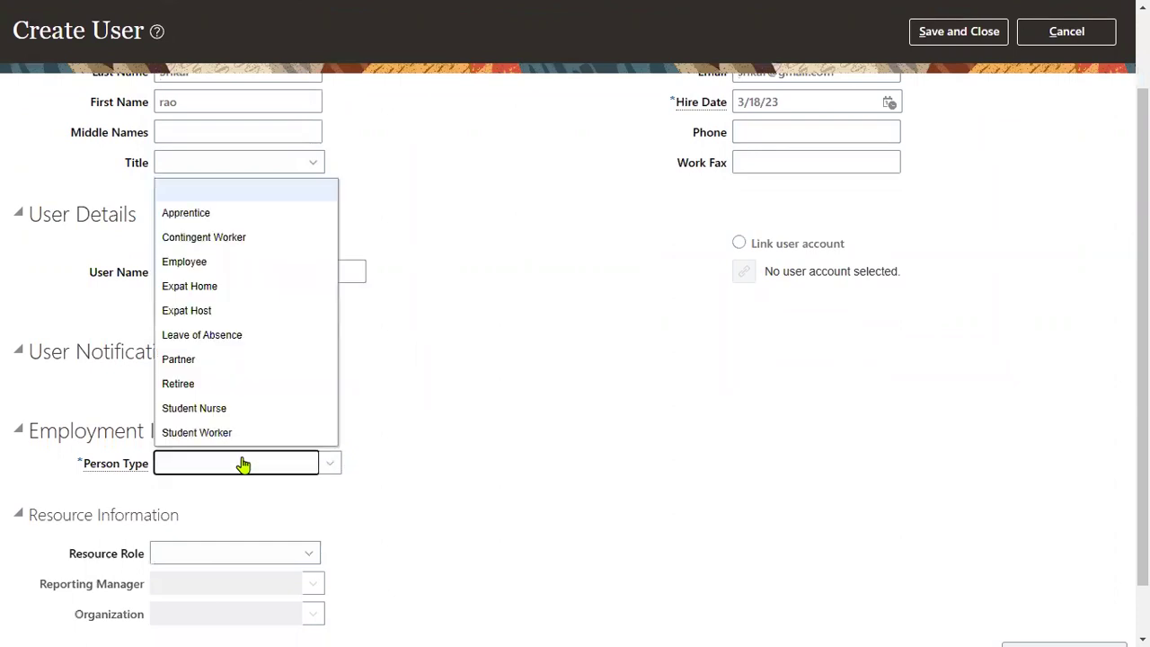
click(290, 264)
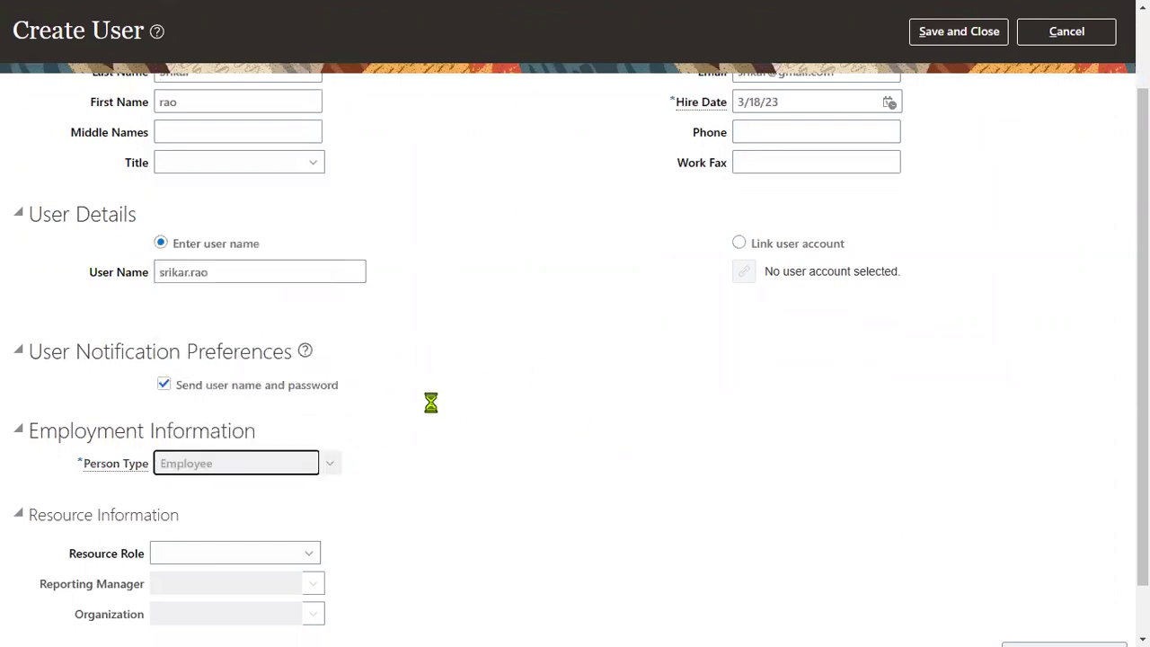
Step: Choose SONY_LE as legal employer, then dismiss the missing legislative data group error
scroll(377, 377, down, 2)
click(252, 305)
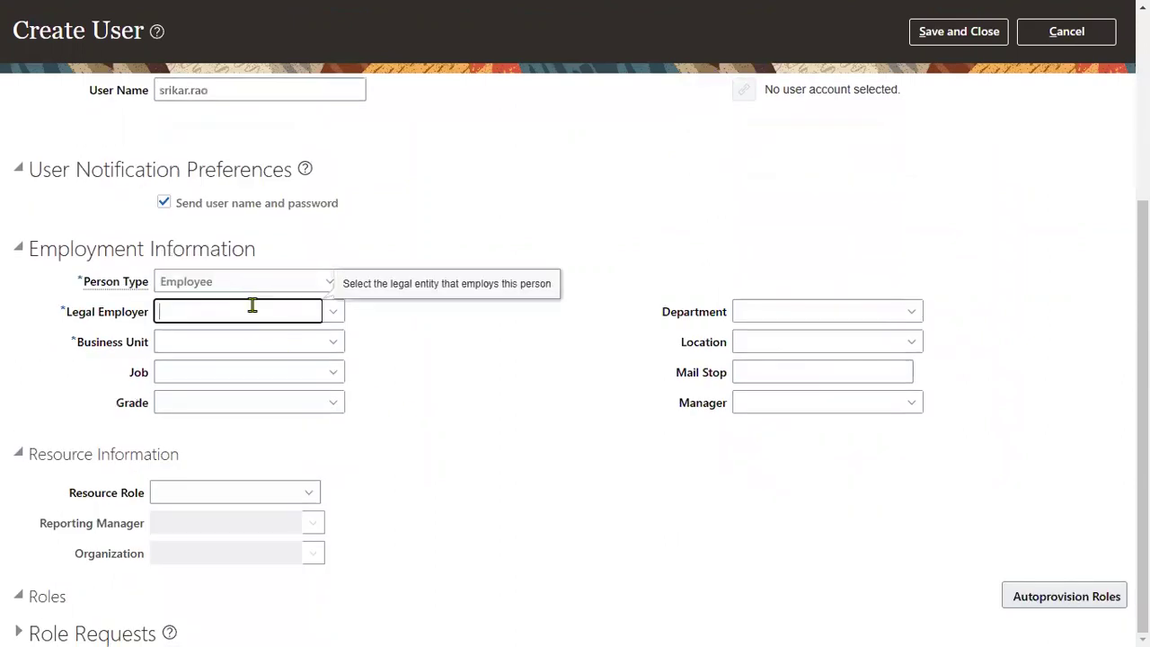
text(SONY)
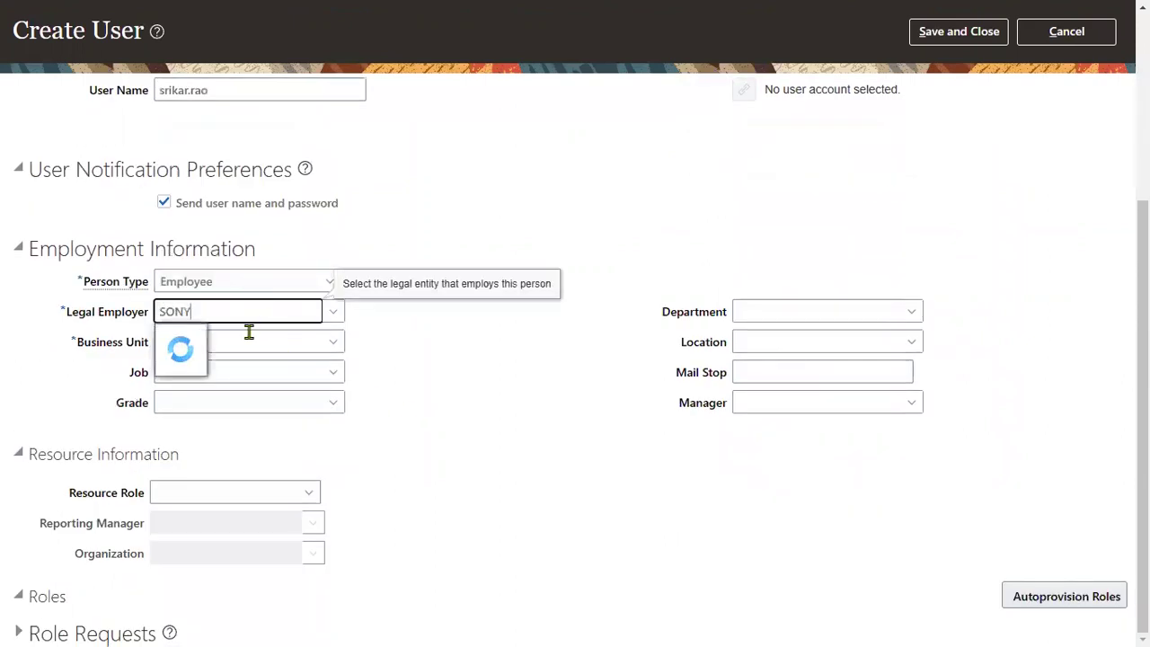
click(212, 336)
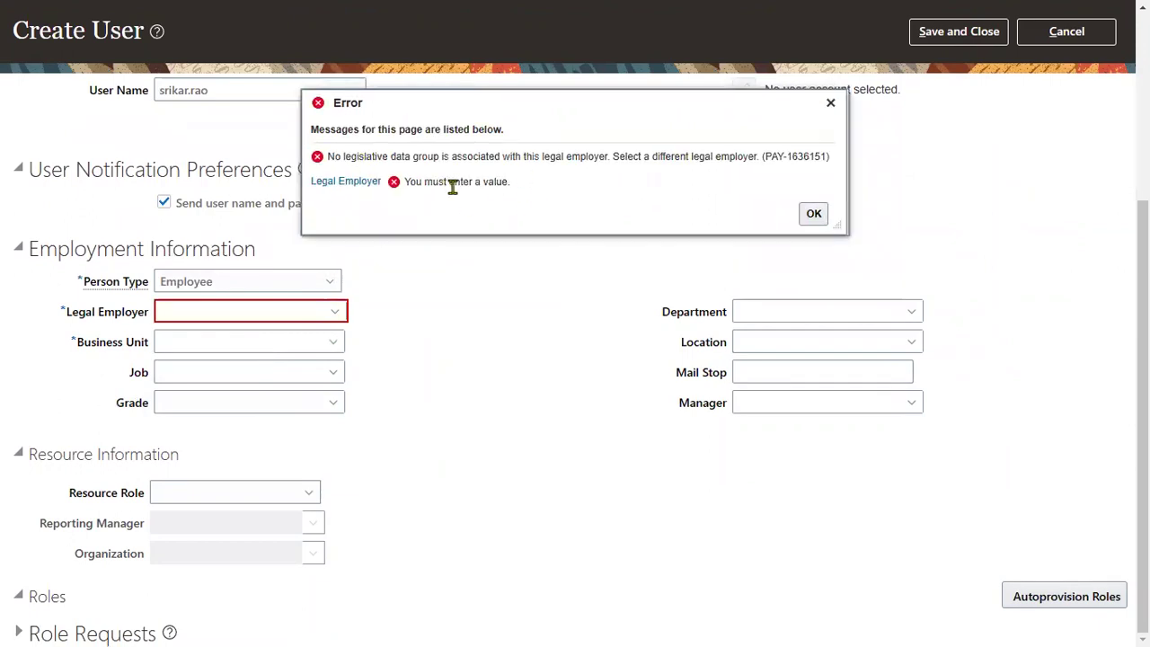
scroll(296, 226, up, 3)
scroll(185, 116, up, 2)
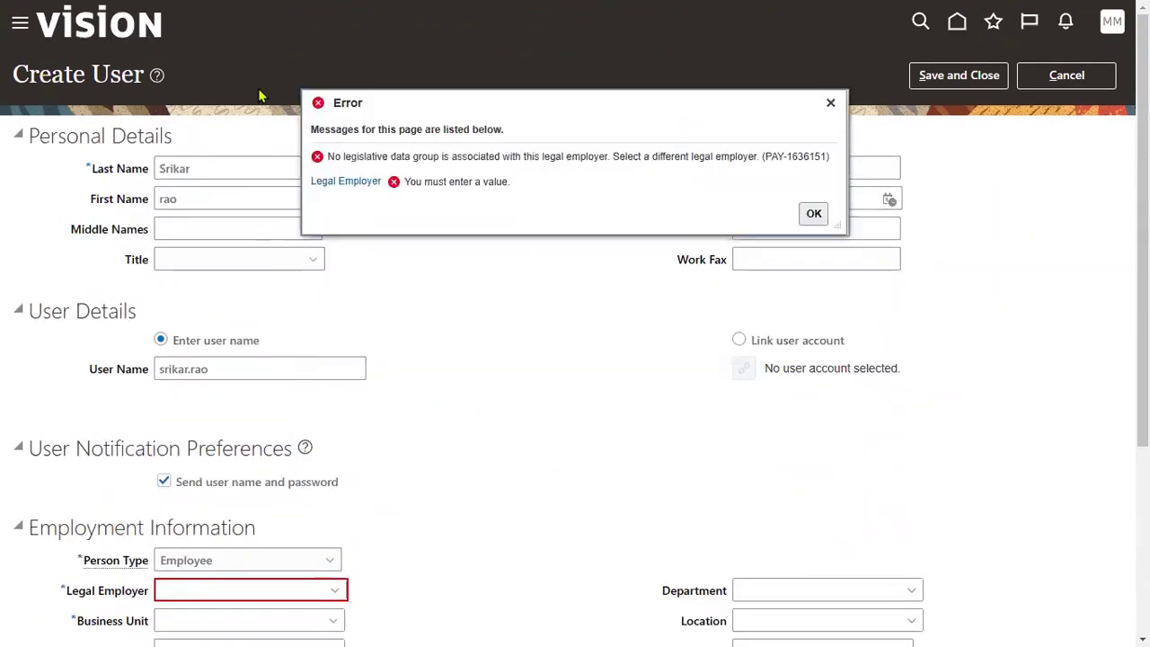
click(830, 103)
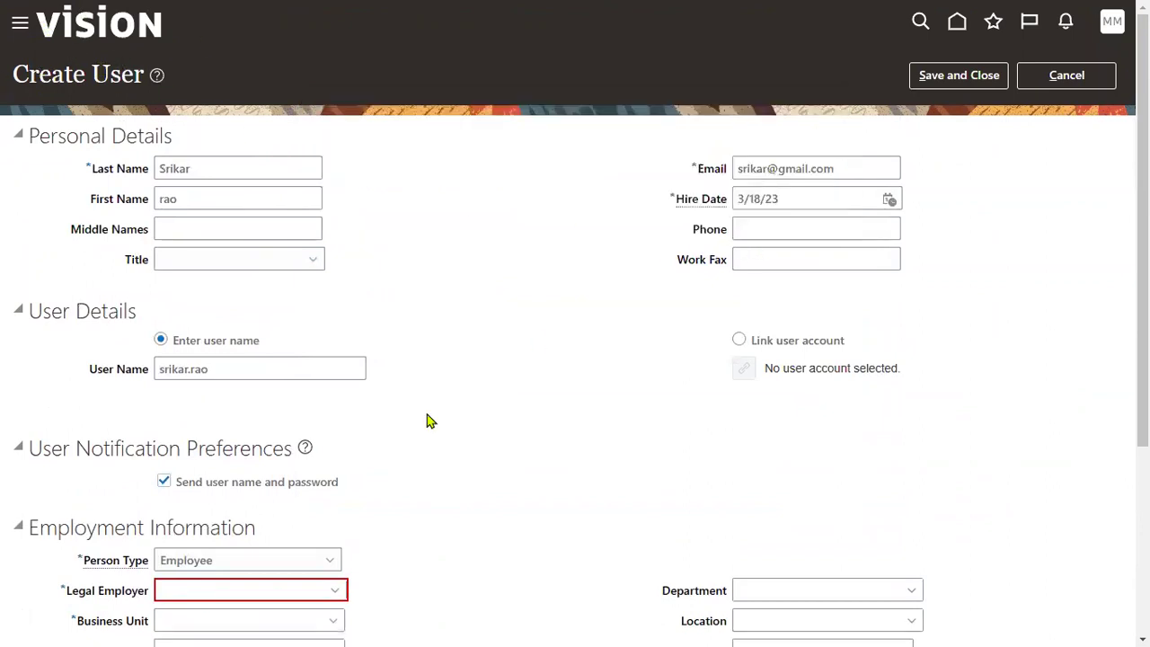
Step: Enter SONY as the business unit, then head back to Setup and Maintenance
scroll(245, 592, down, 3)
click(278, 428)
text(SONY)
key(Tab)
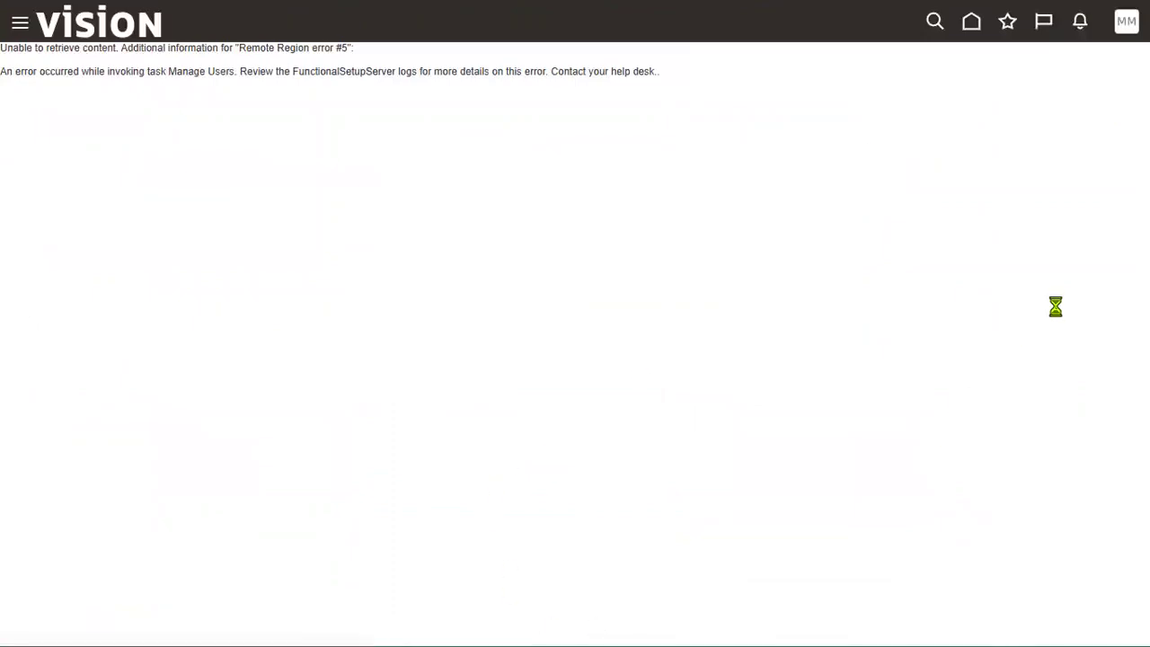
click(853, 277)
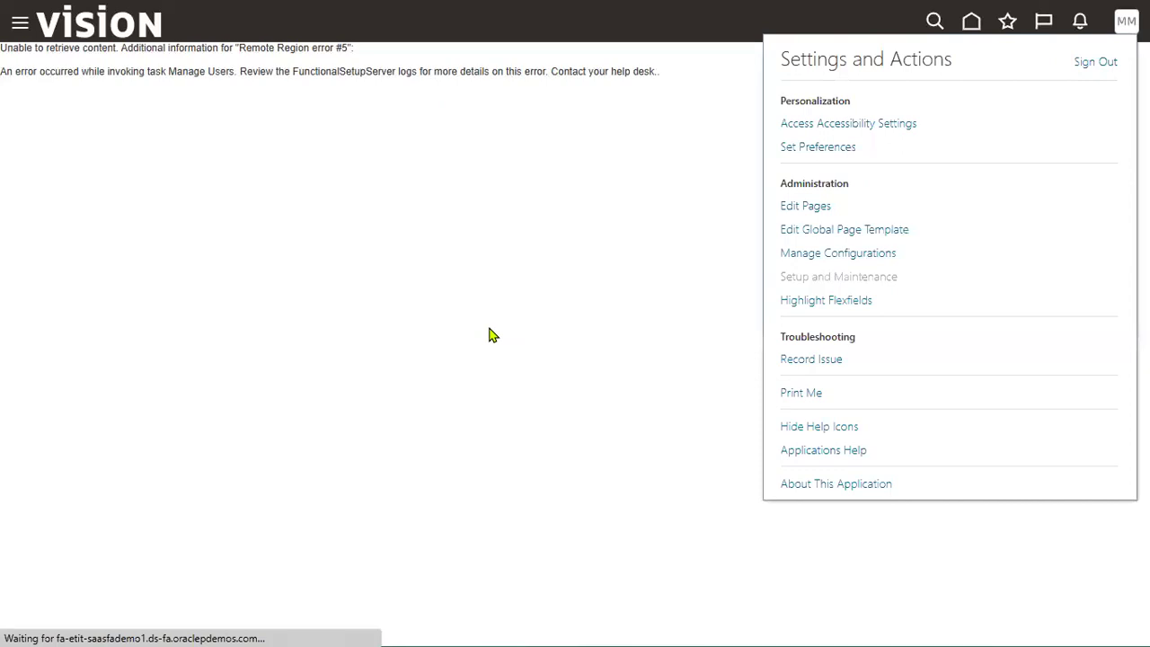
Step: Search the setup tasks for LEGAL ENTITY
click(593, 117)
text(LEGAL)
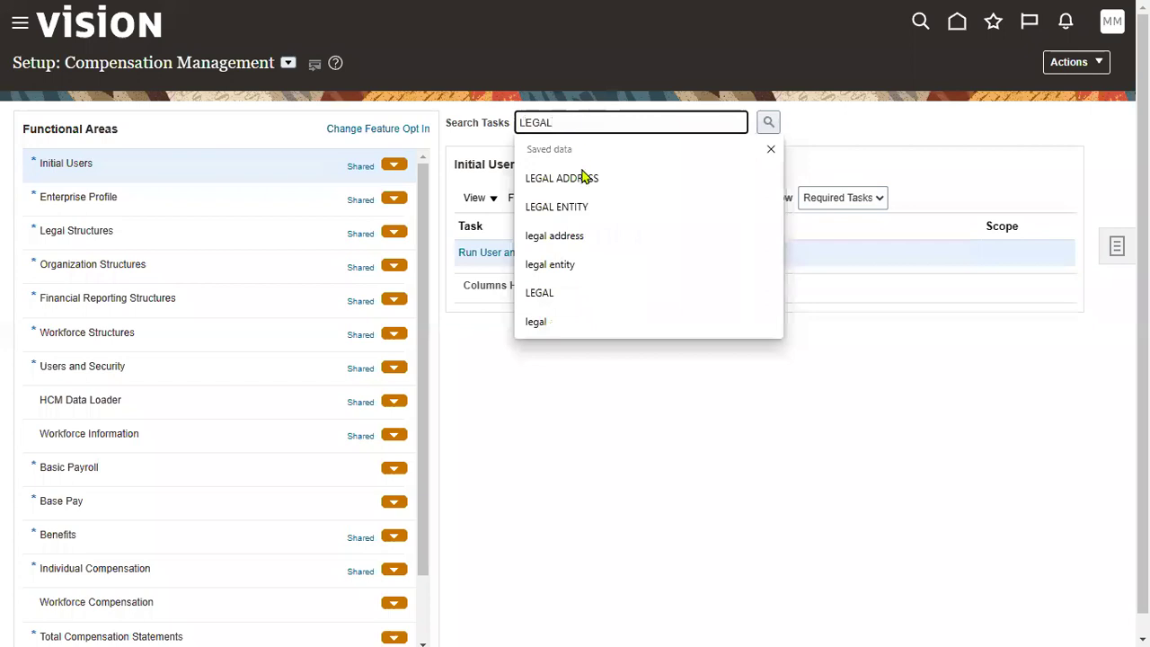
click(566, 207)
click(768, 121)
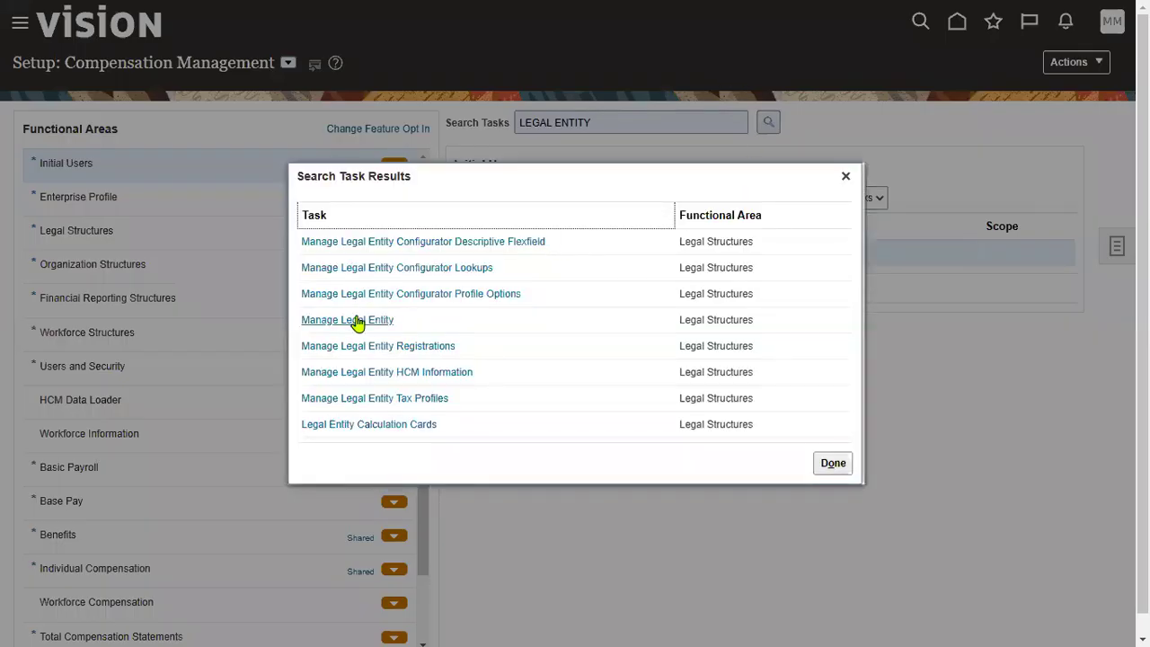
Step: Select Manage Legal Entity HCM Information and begin choosing its legal entity scope
click(356, 320)
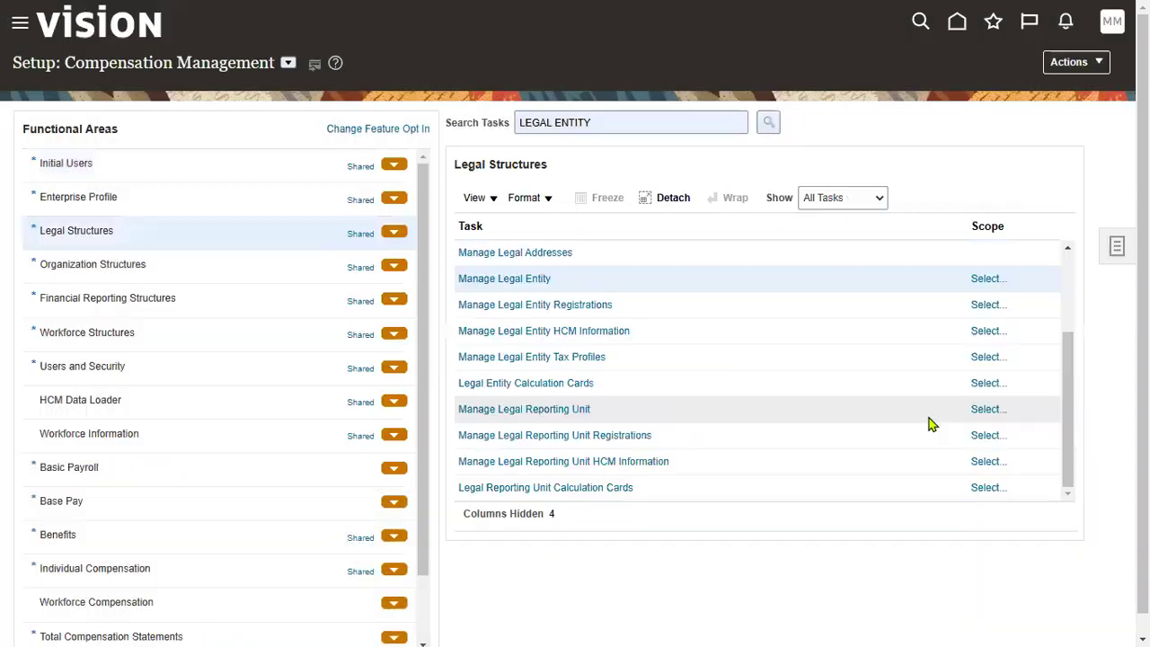
click(706, 332)
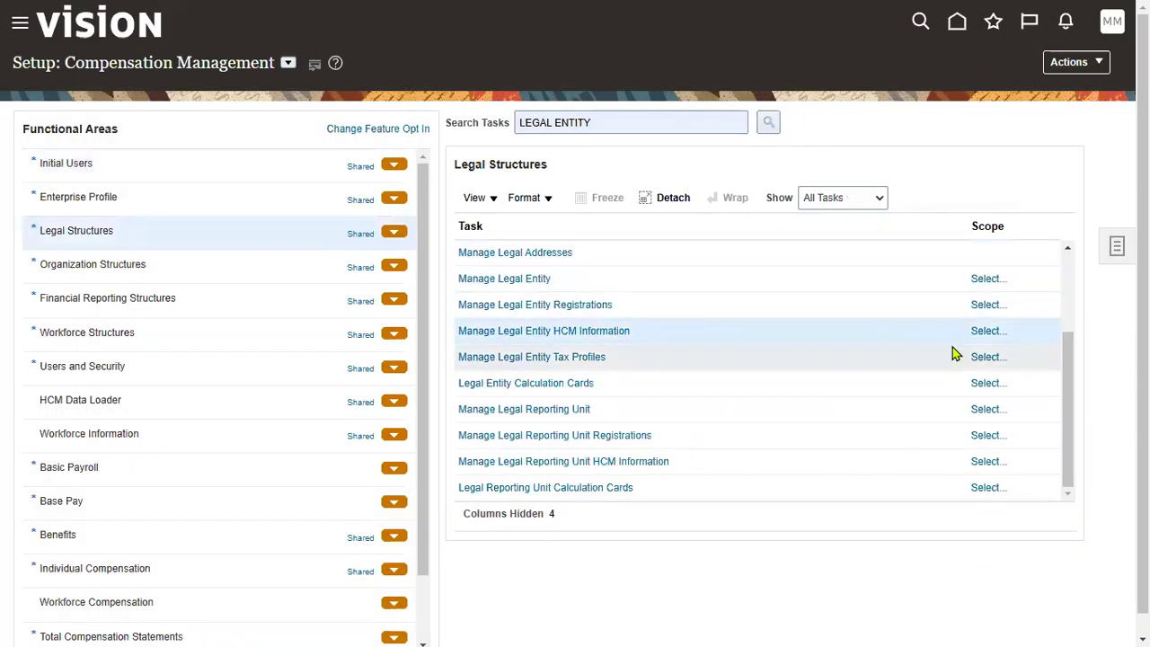
click(988, 331)
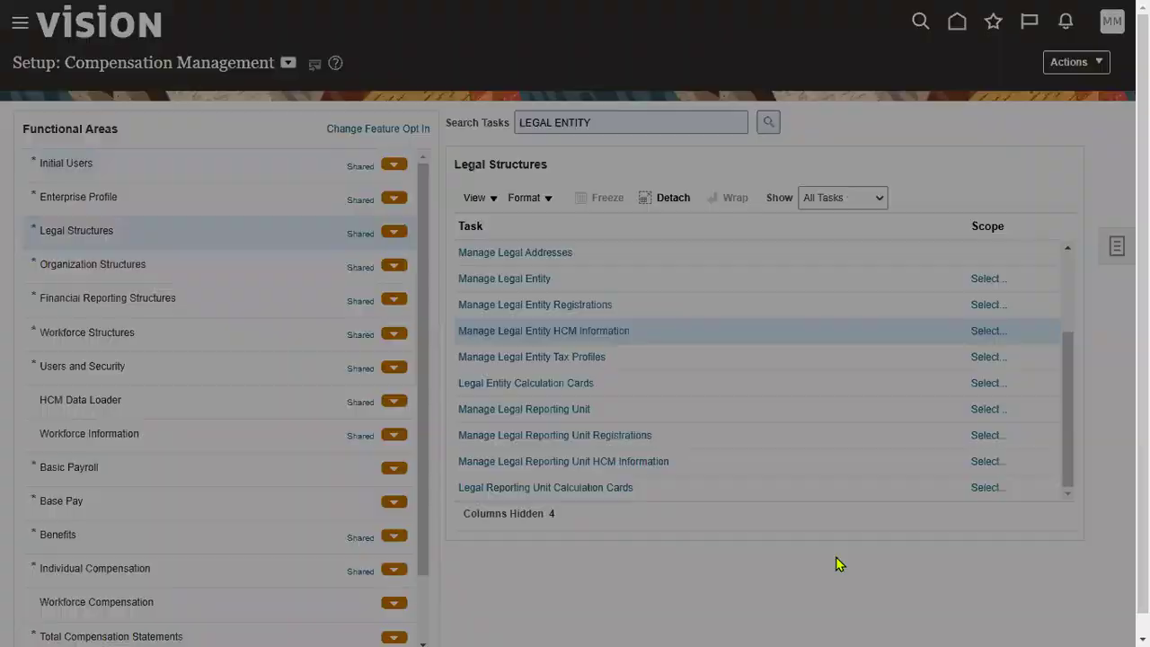
click(566, 353)
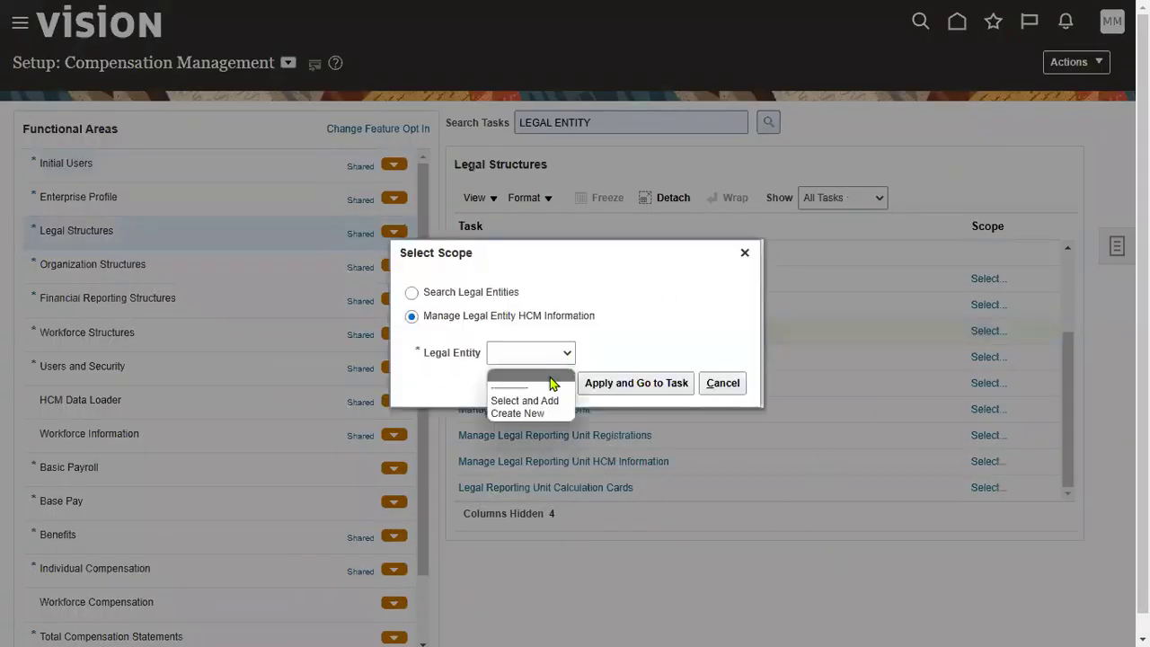
Step: Search legal entities for SONY_LE and review its Active, Payroll Statutory Unit and Legal Employer columns
click(523, 401)
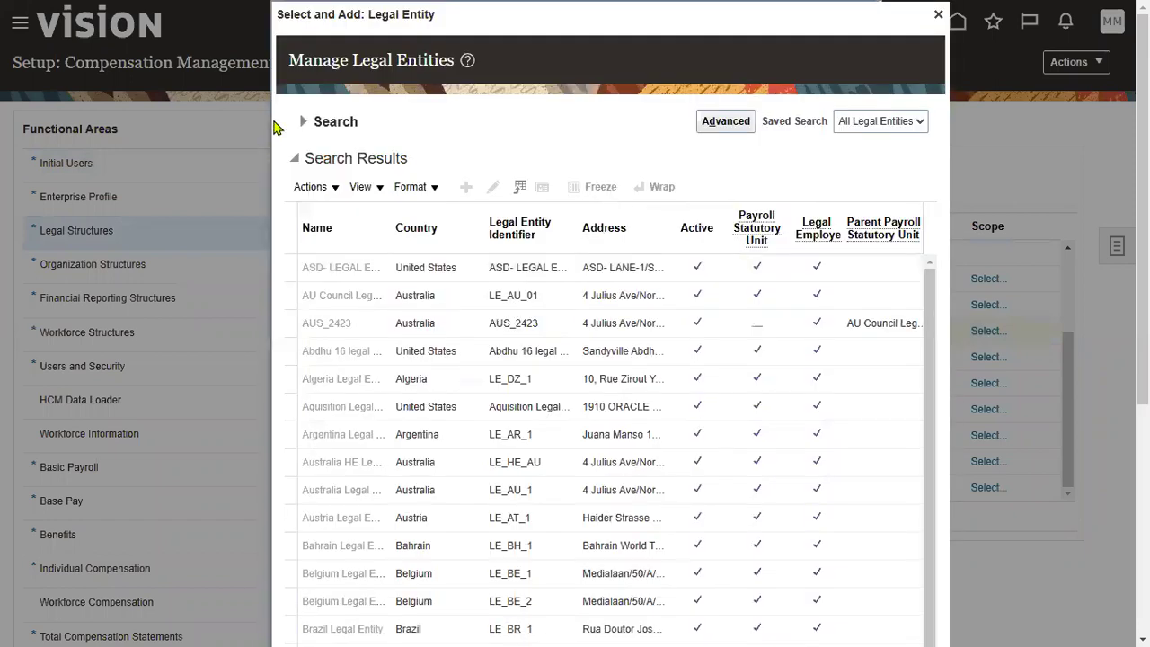
click(320, 122)
click(463, 143)
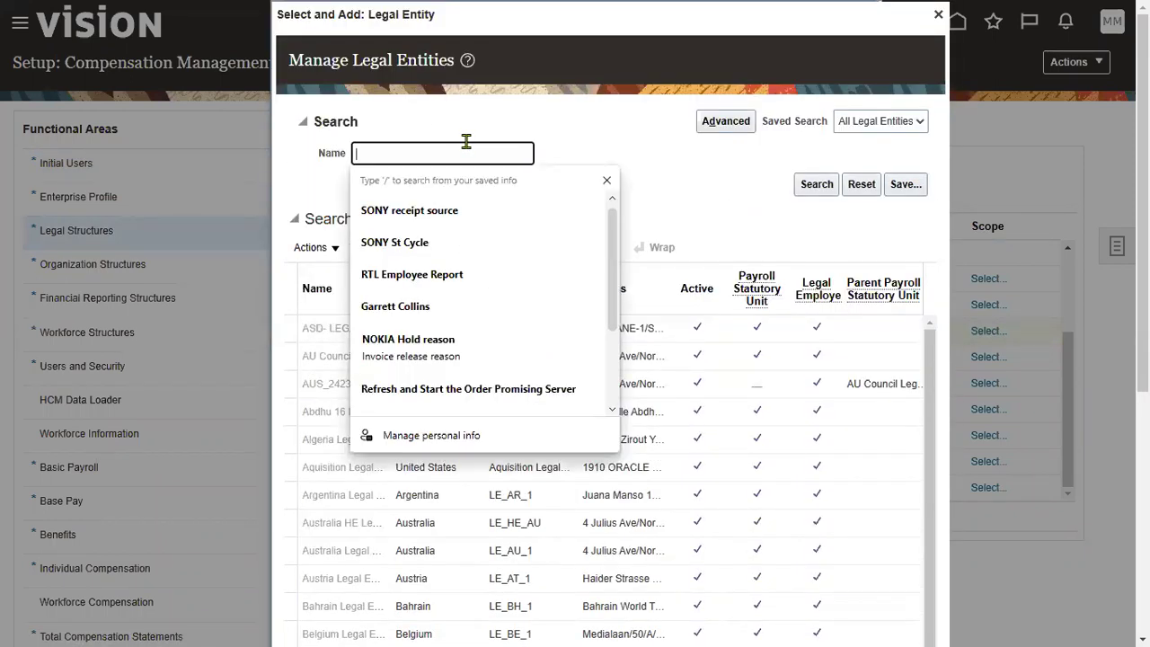
text(SONY_LE)
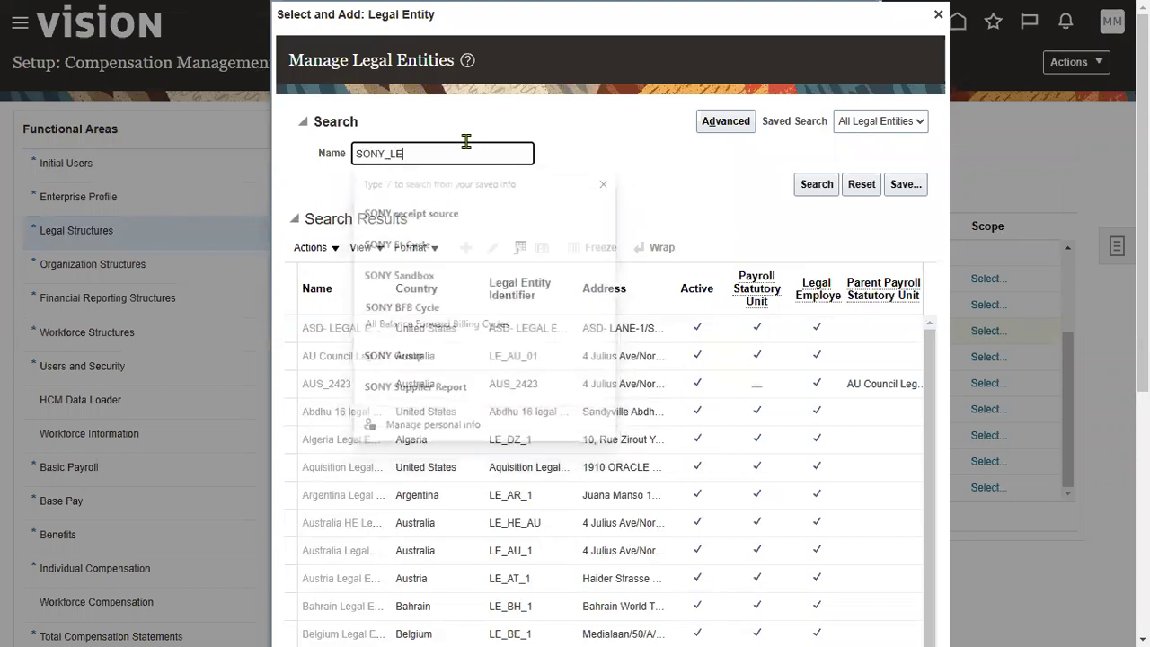
key(Return)
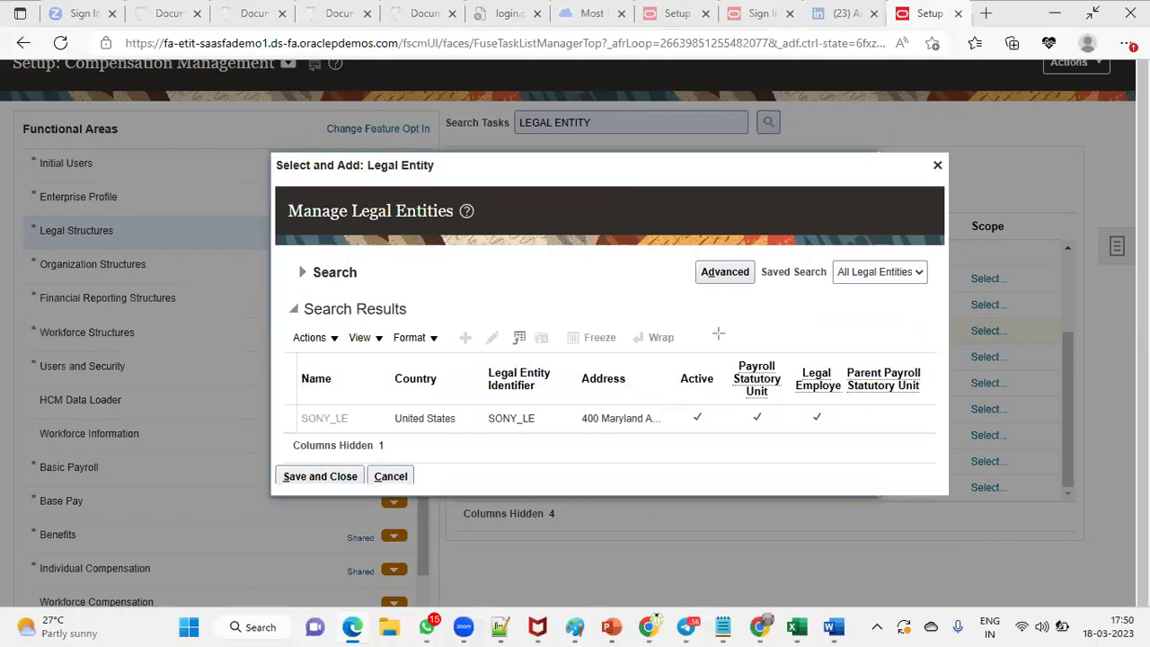
mouse_move(716, 334)
mouse_down()
mouse_move(717, 444)
mouse_move(727, 408)
mouse_move(777, 452)
mouse_up()
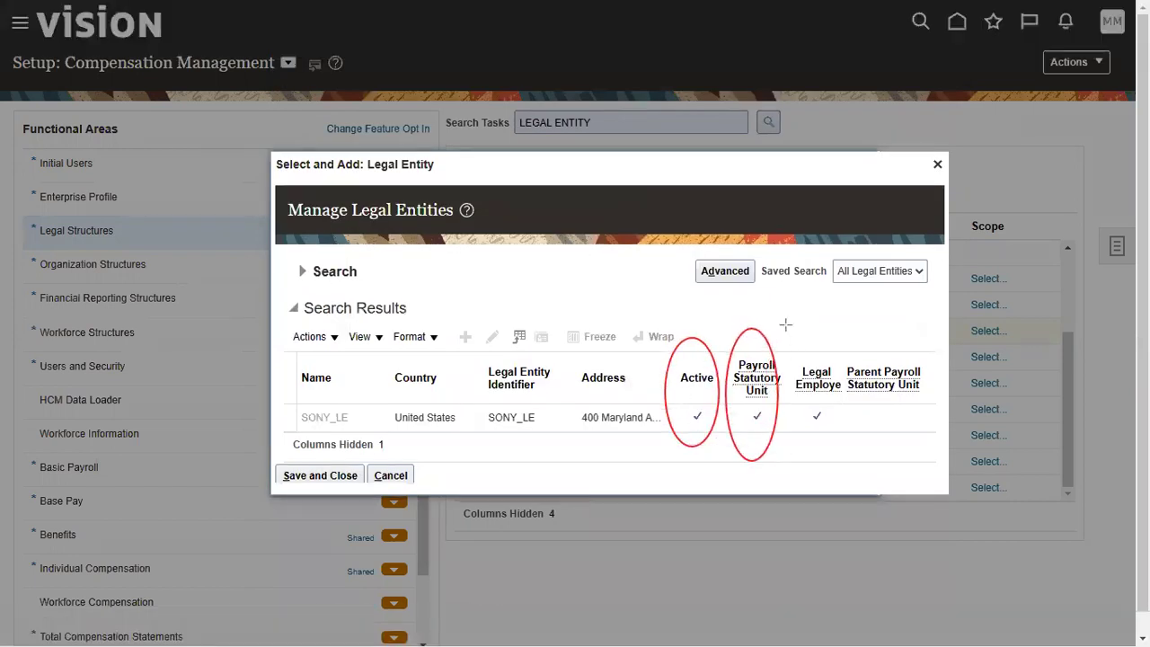
drag(787, 325, 830, 456)
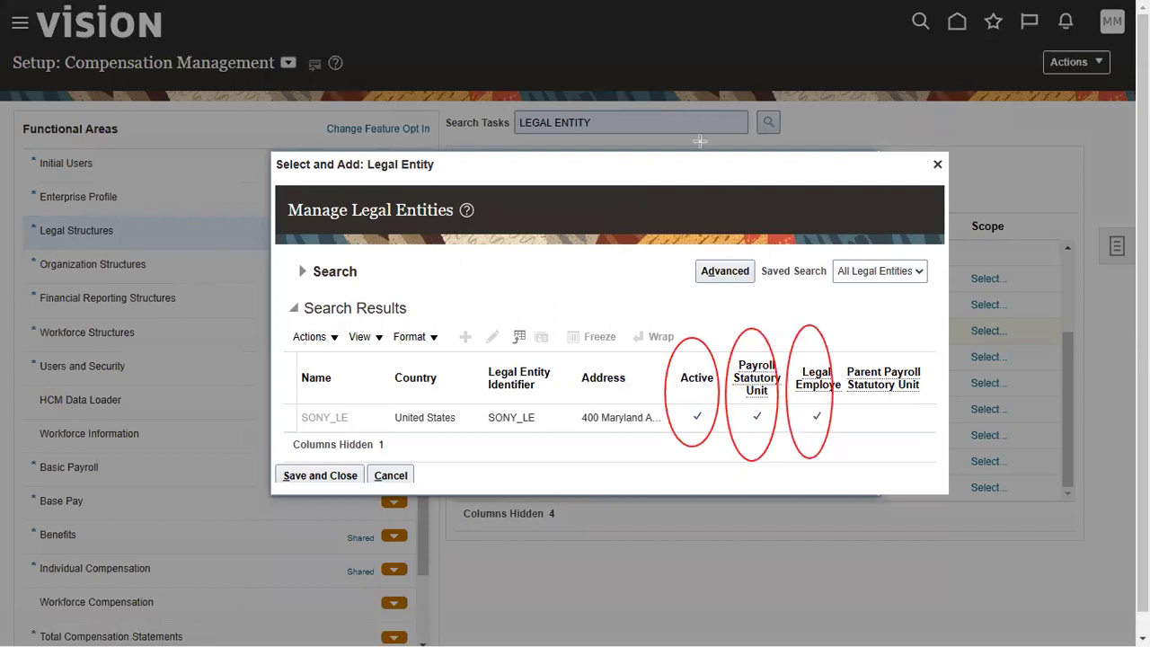
key(Escape)
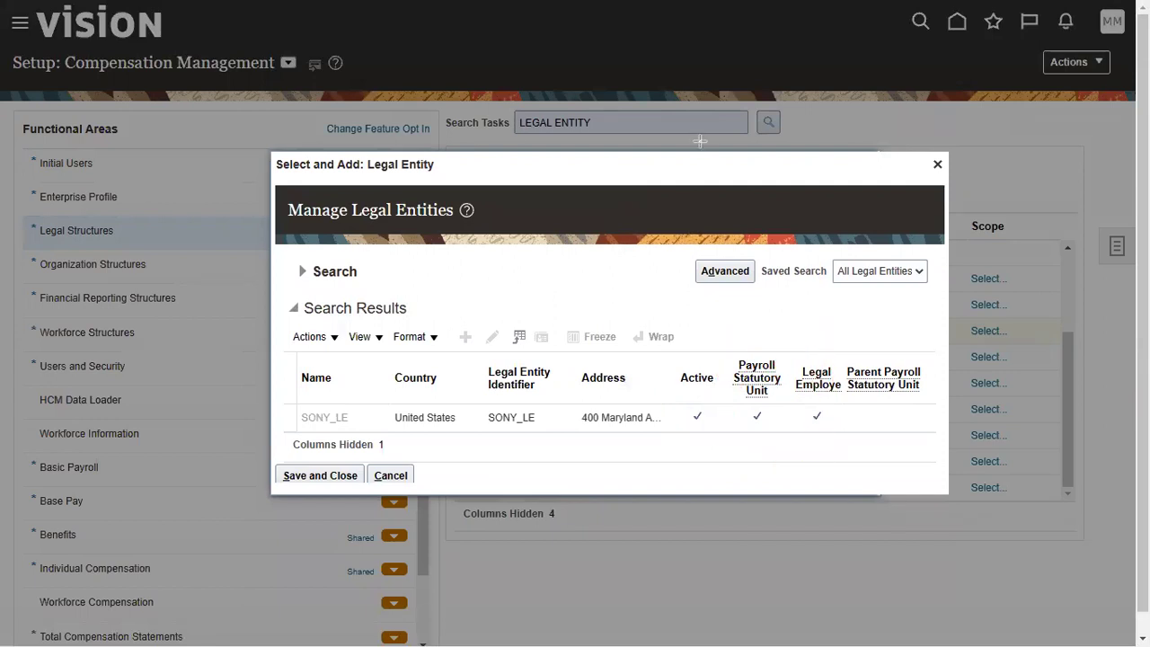
click(539, 418)
click(296, 475)
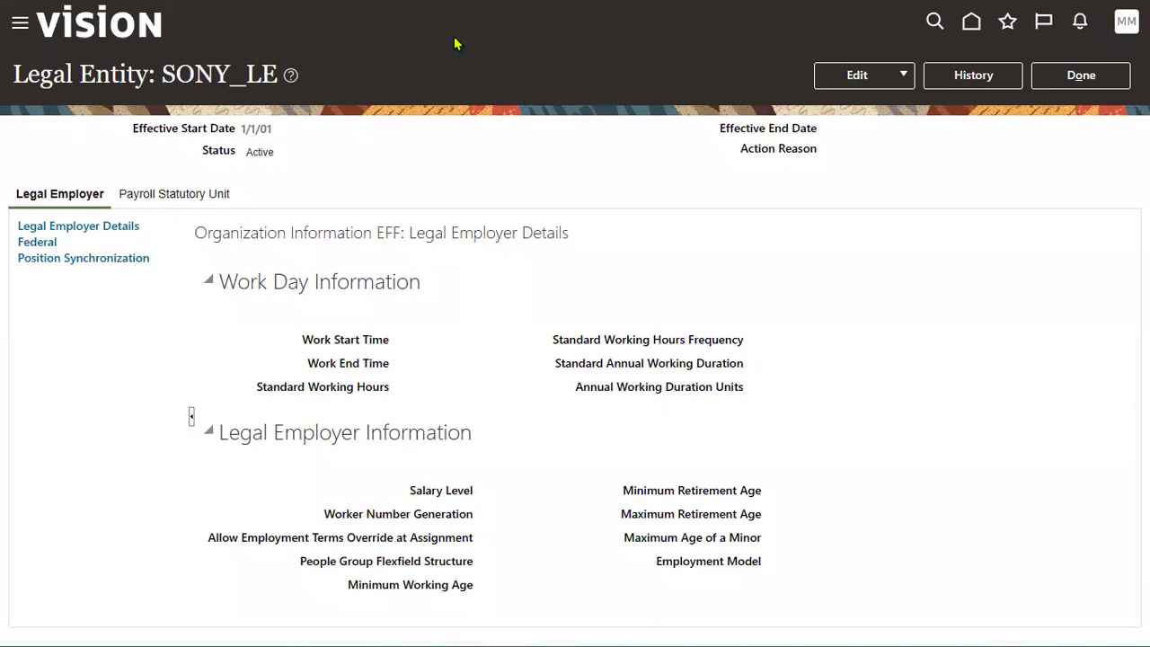
key(ctrl+2)
drag(133, 40, 298, 95)
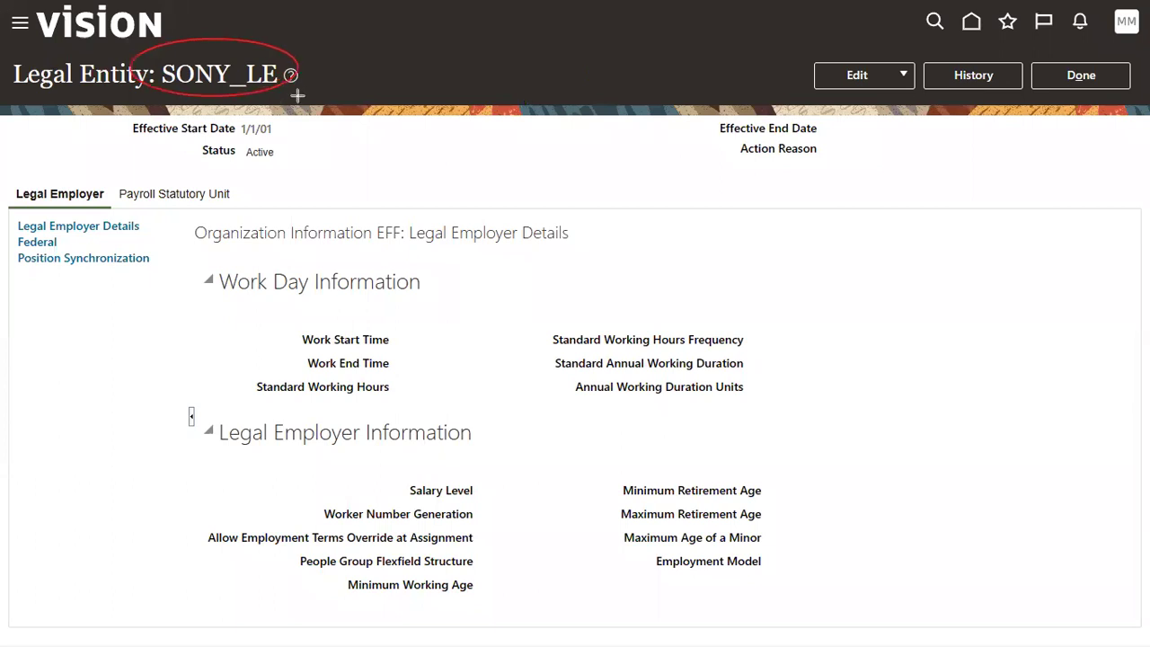
drag(13, 168, 107, 218)
drag(112, 160, 249, 220)
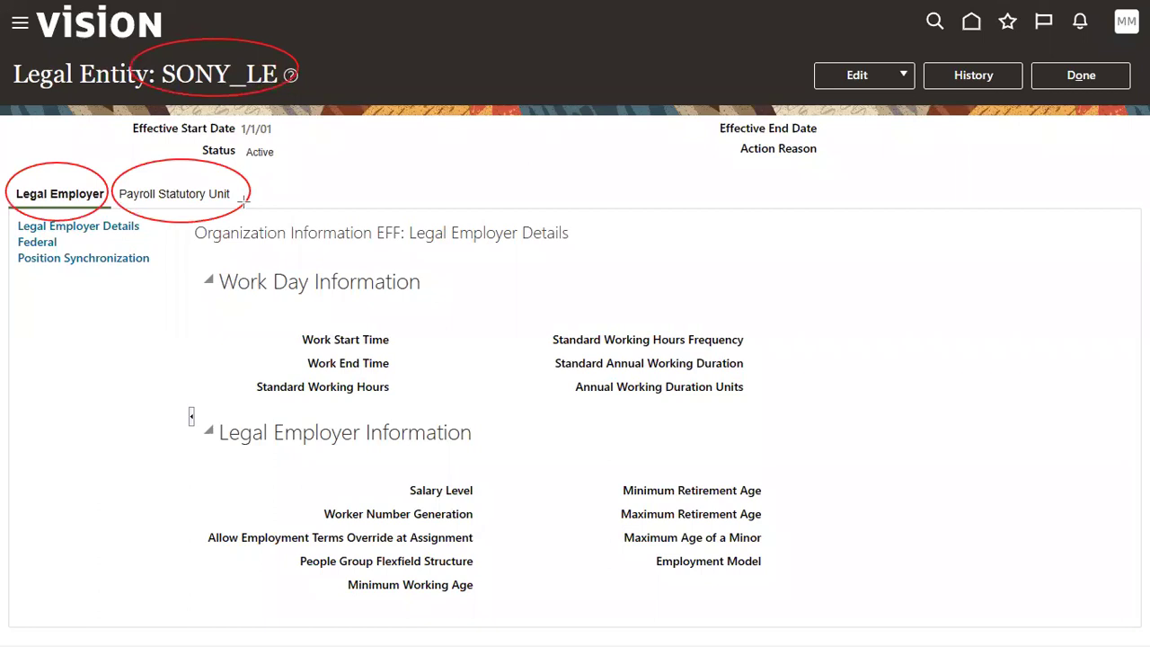
key(e)
Step: Correct SONY_LE's Associated Legislative Data Group to US Legislative Data Group and submit
click(159, 196)
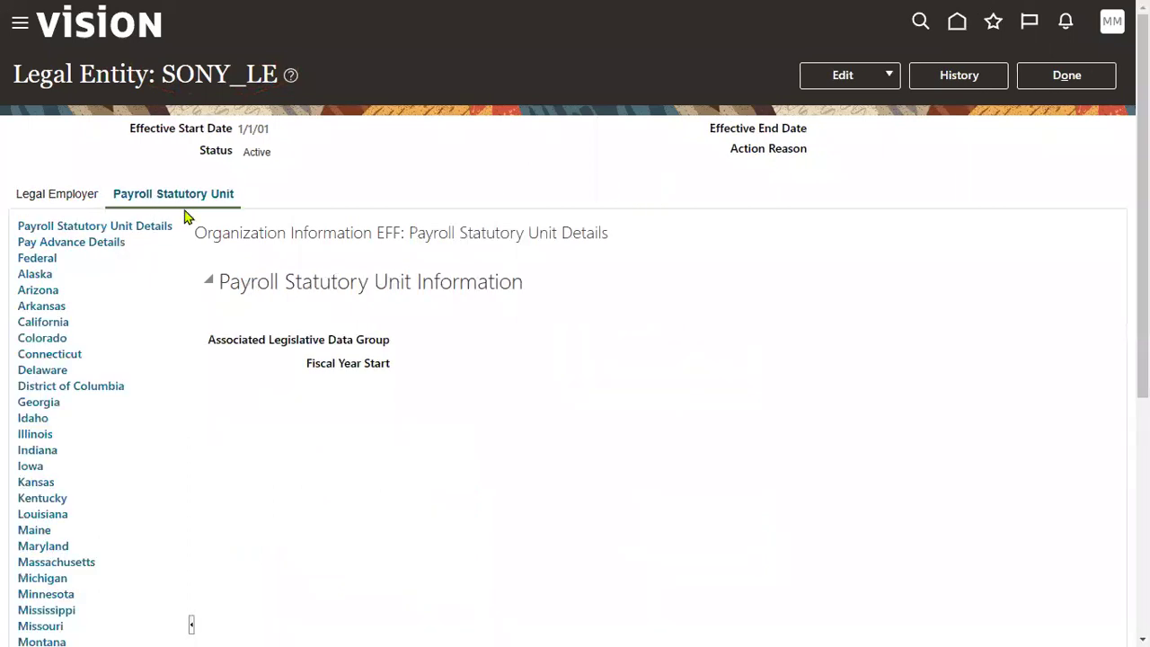
triple_click(257, 344)
click(847, 74)
click(842, 130)
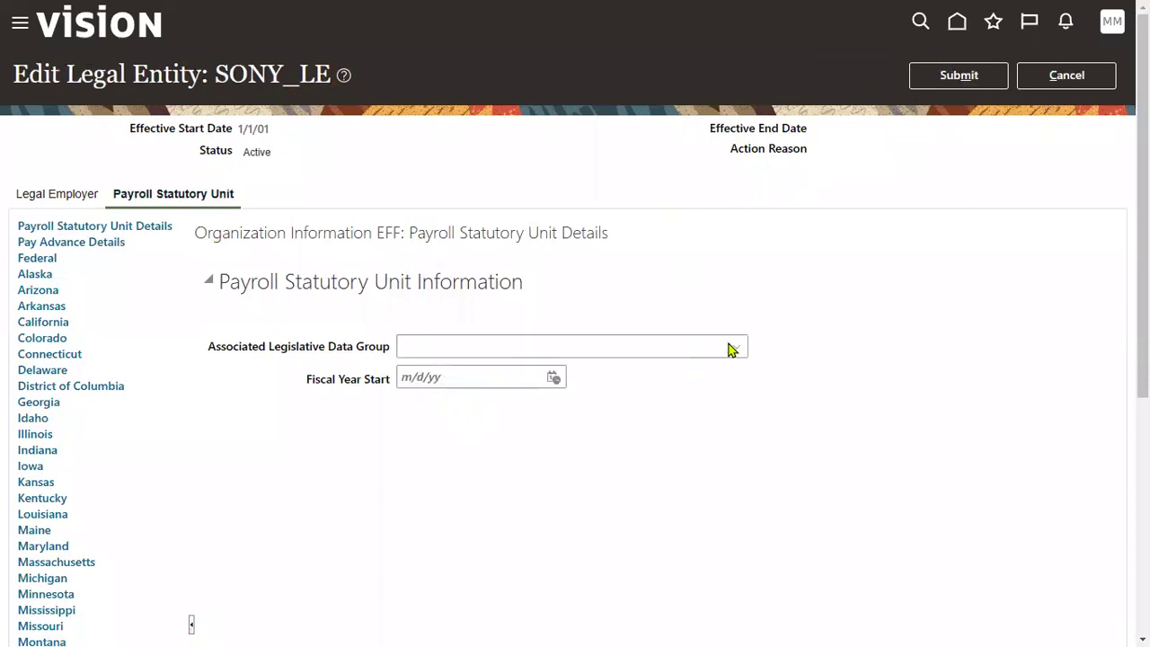
click(730, 349)
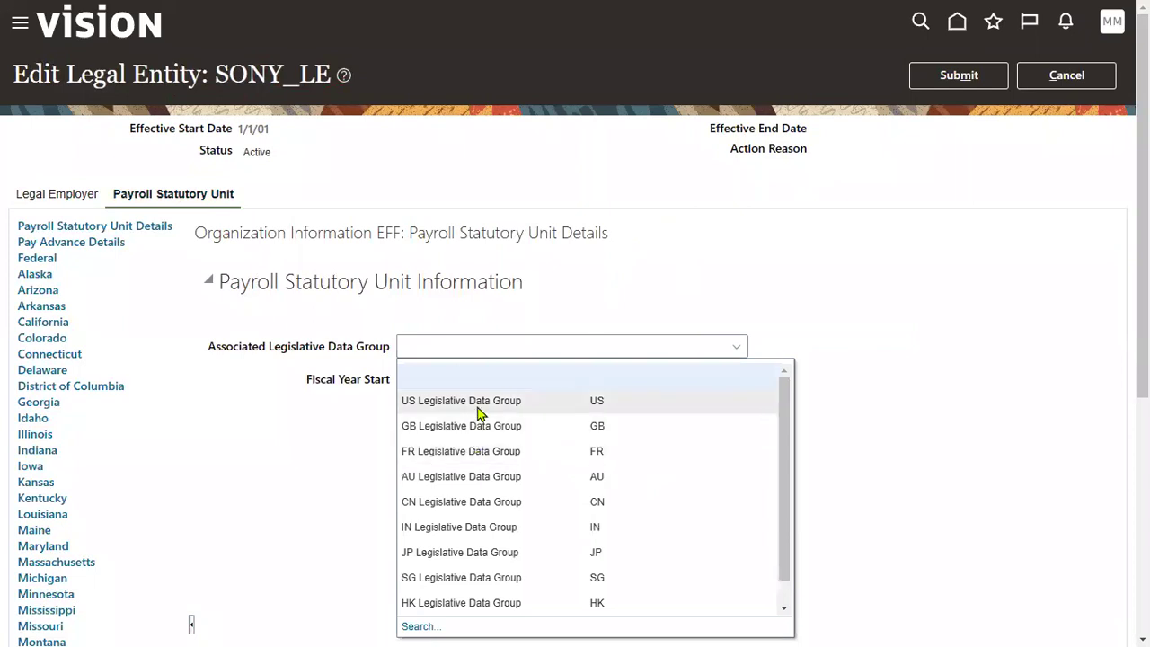
click(474, 402)
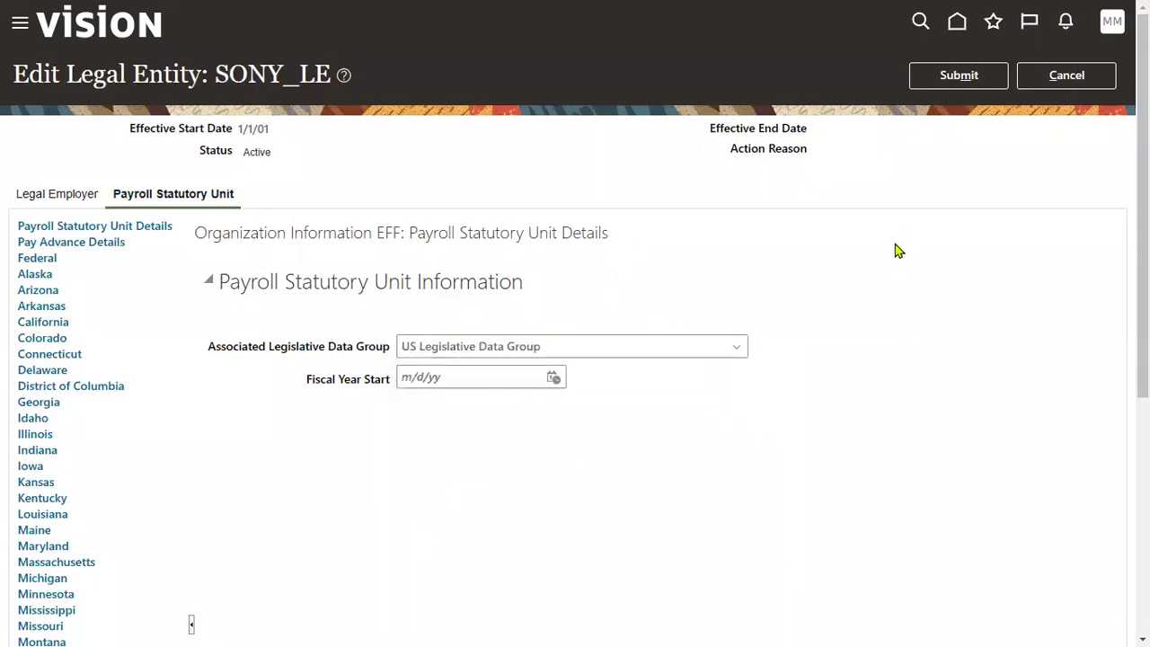
click(954, 80)
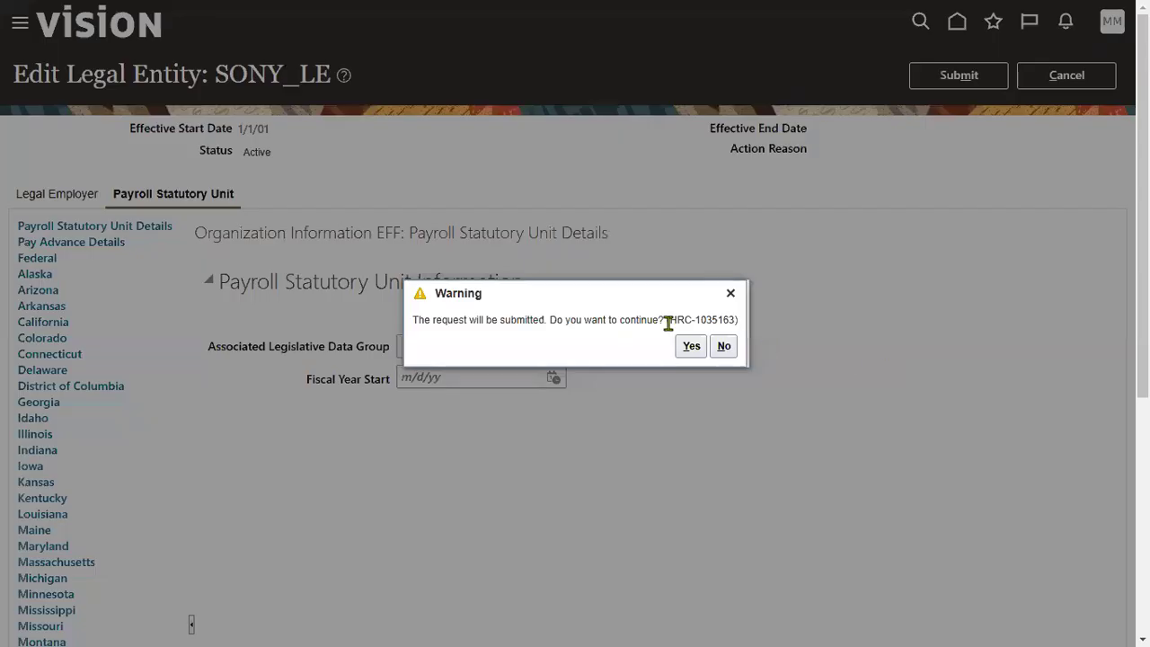
click(690, 346)
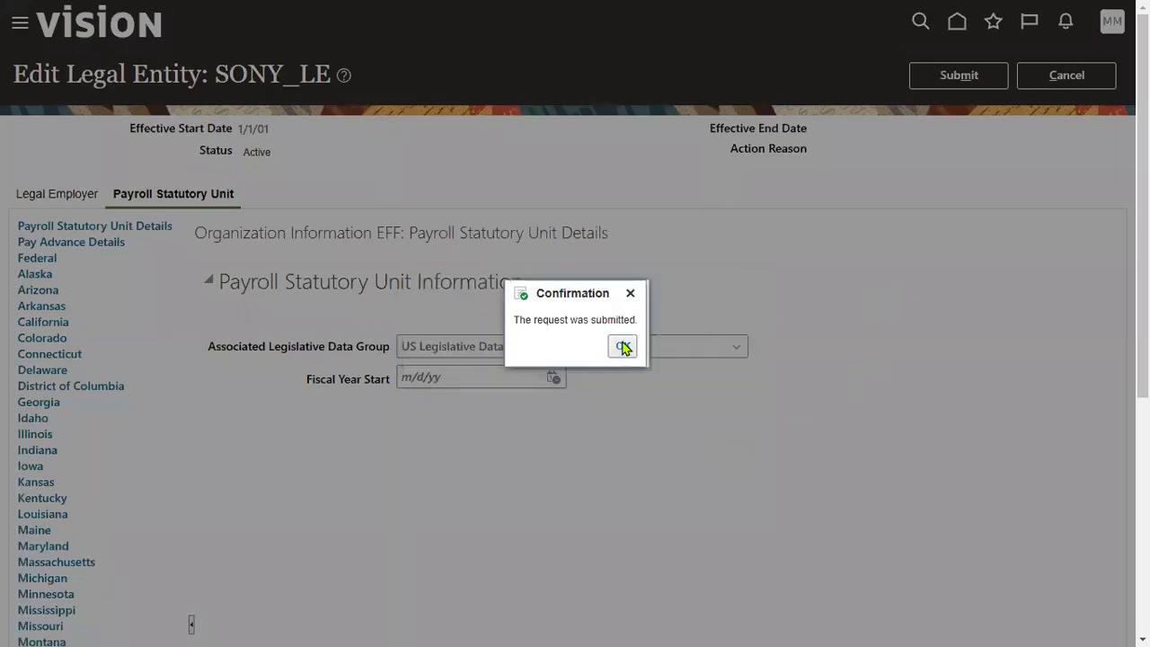
click(622, 346)
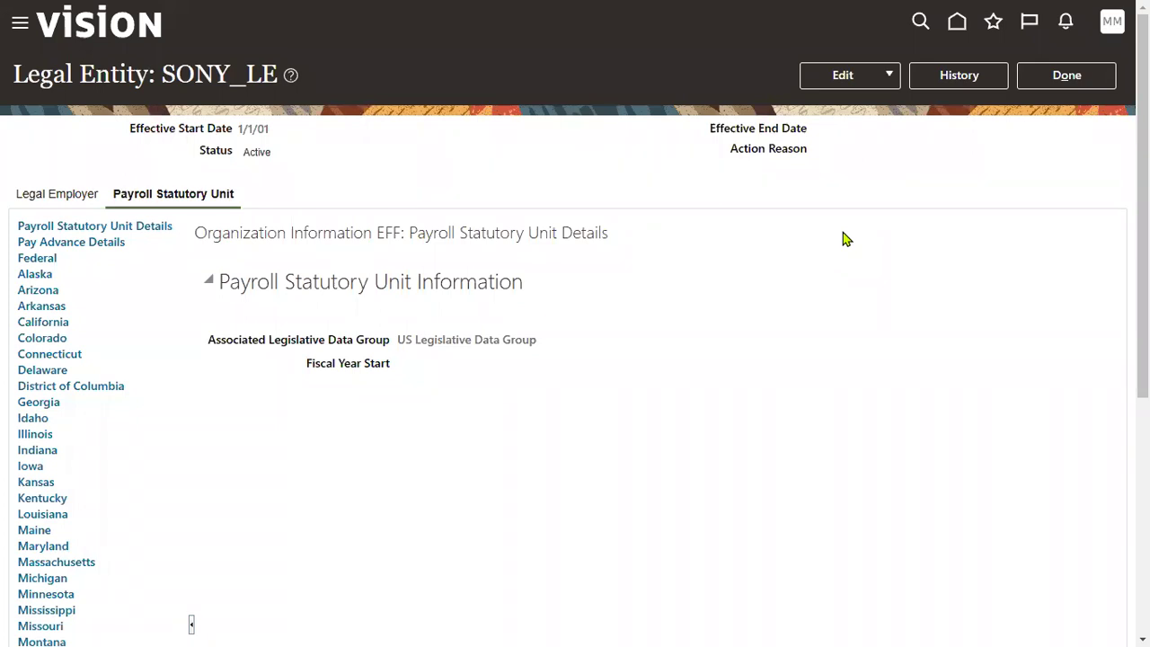
Step: Return to Compensation Management setup and search for 'manage users', finding no tasks
click(1058, 75)
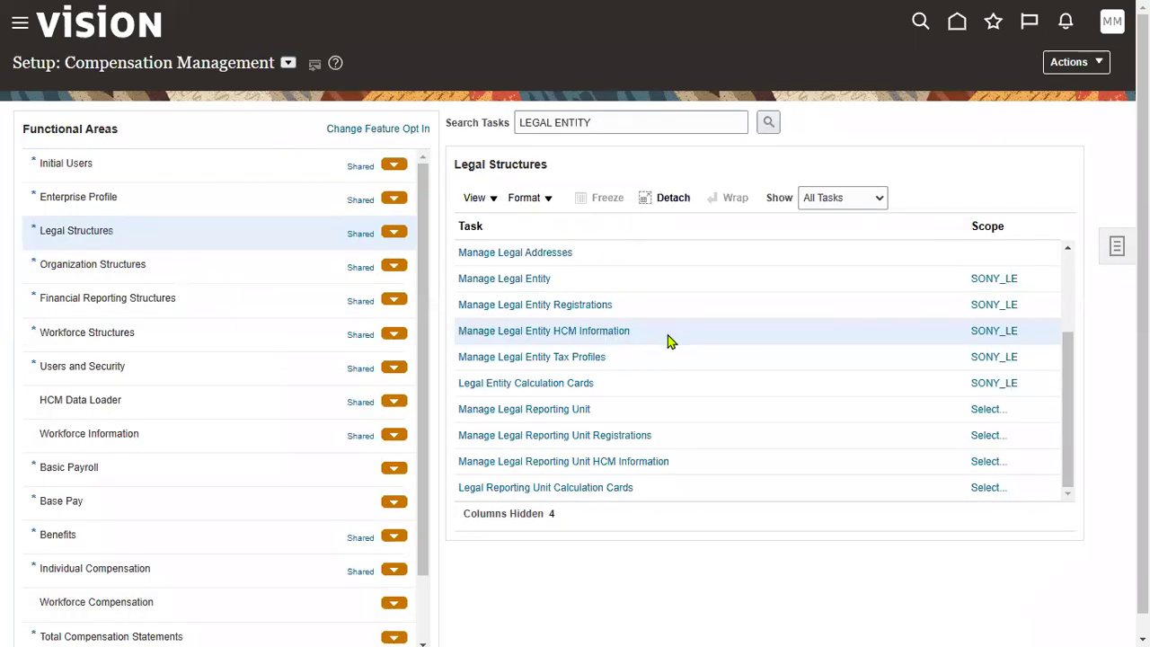
click(642, 124)
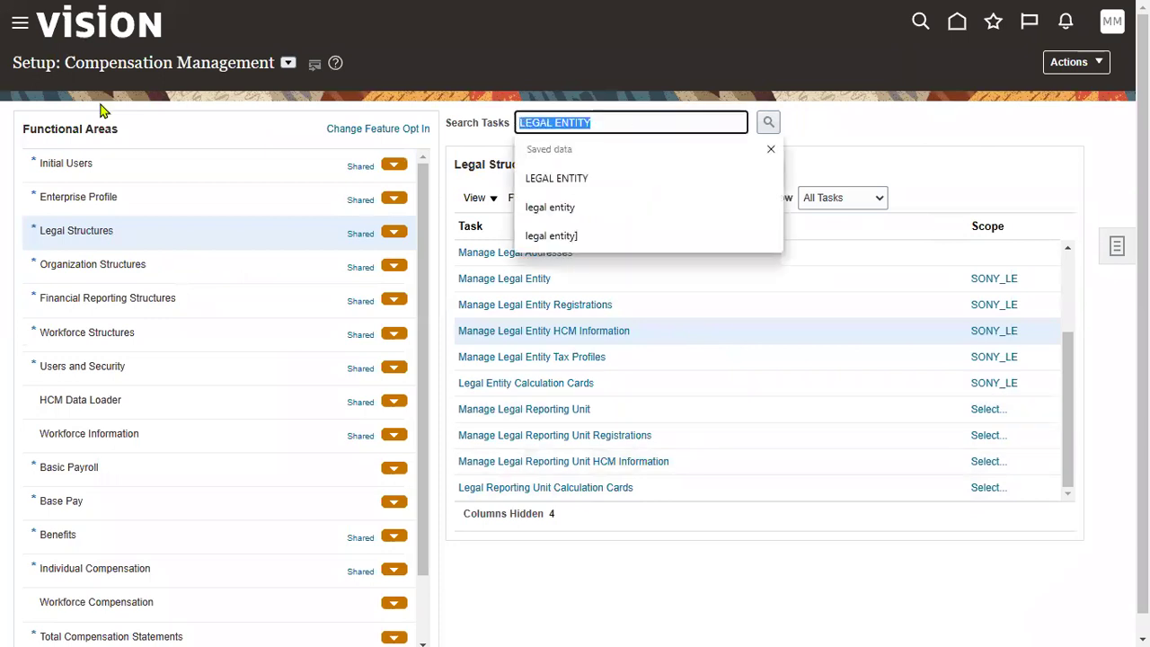
text(manage enterprise HCM)
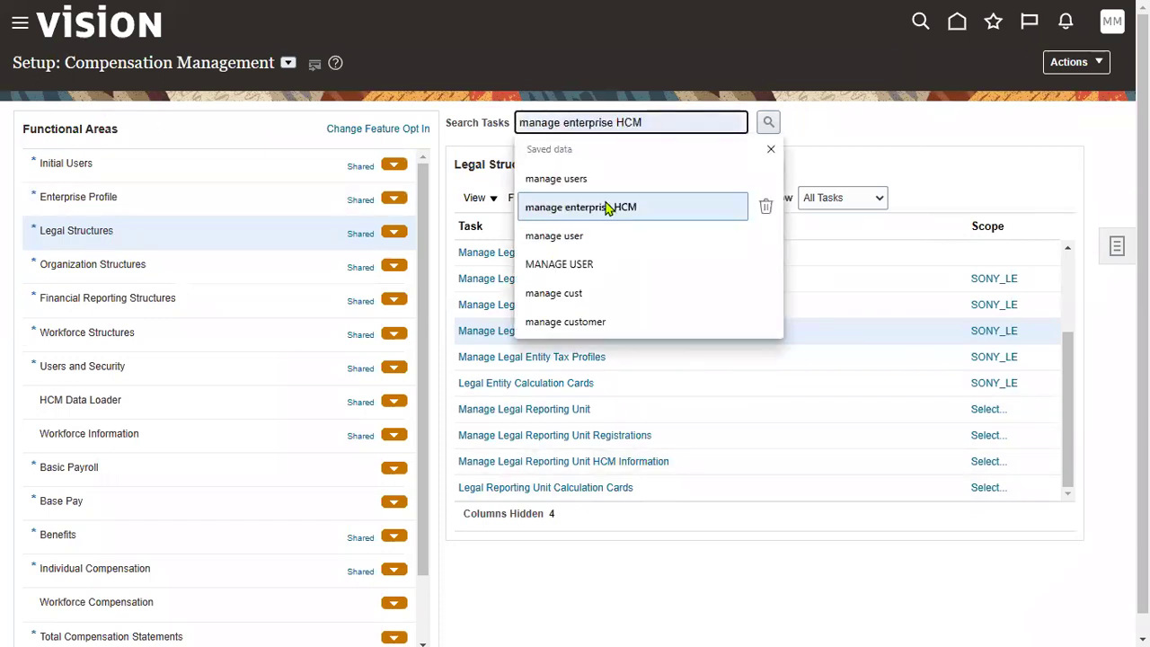
click(556, 178)
click(765, 124)
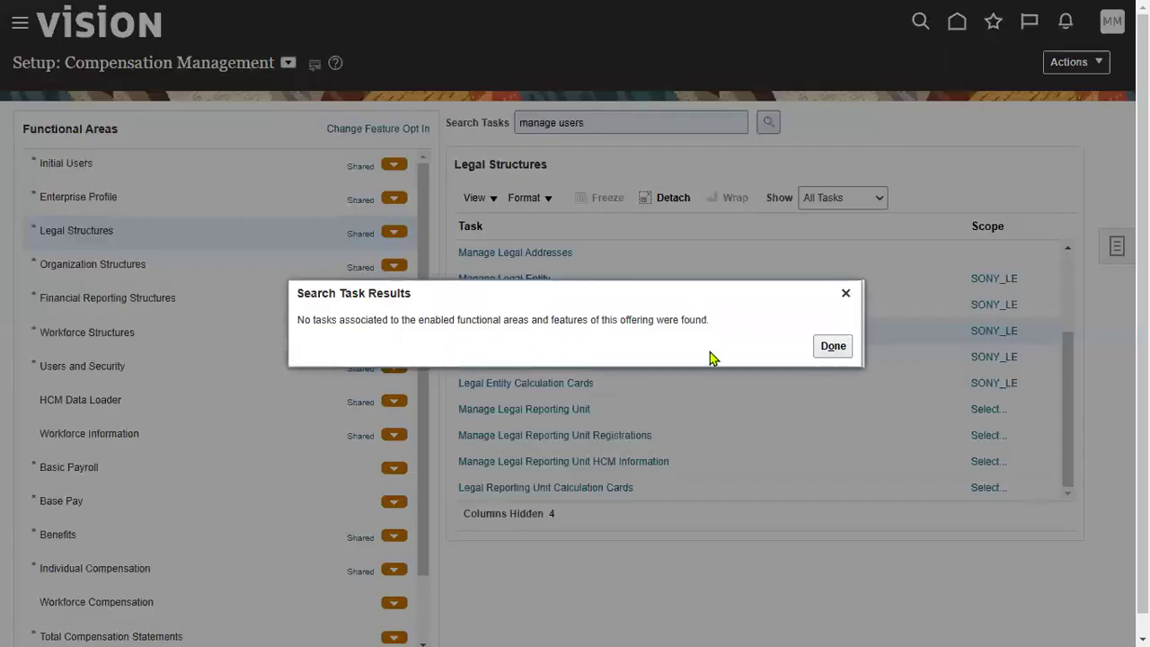
click(832, 346)
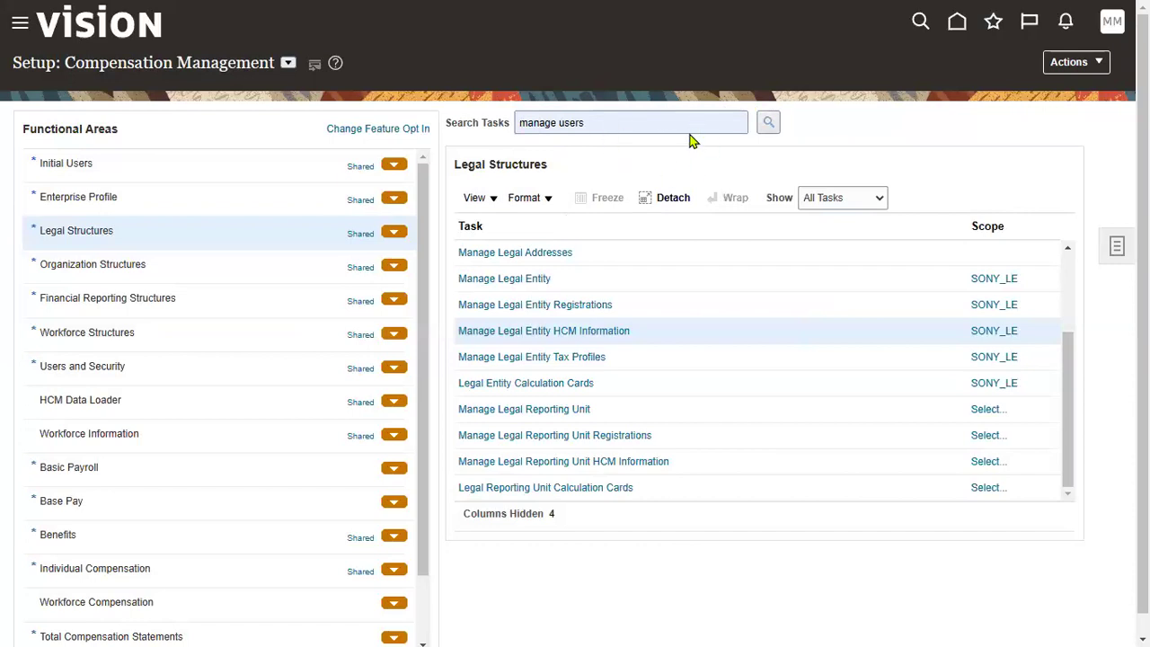
Step: Open the list of setup offerings beside the page title
drag(64, 63, 275, 63)
click(657, 123)
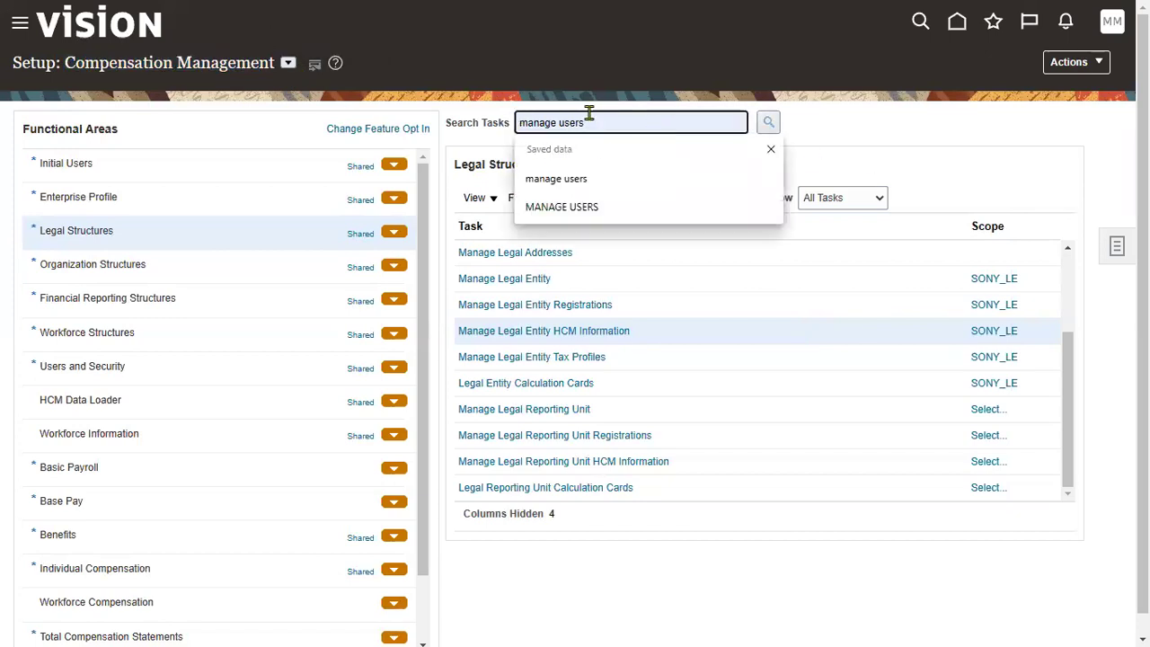
click(288, 64)
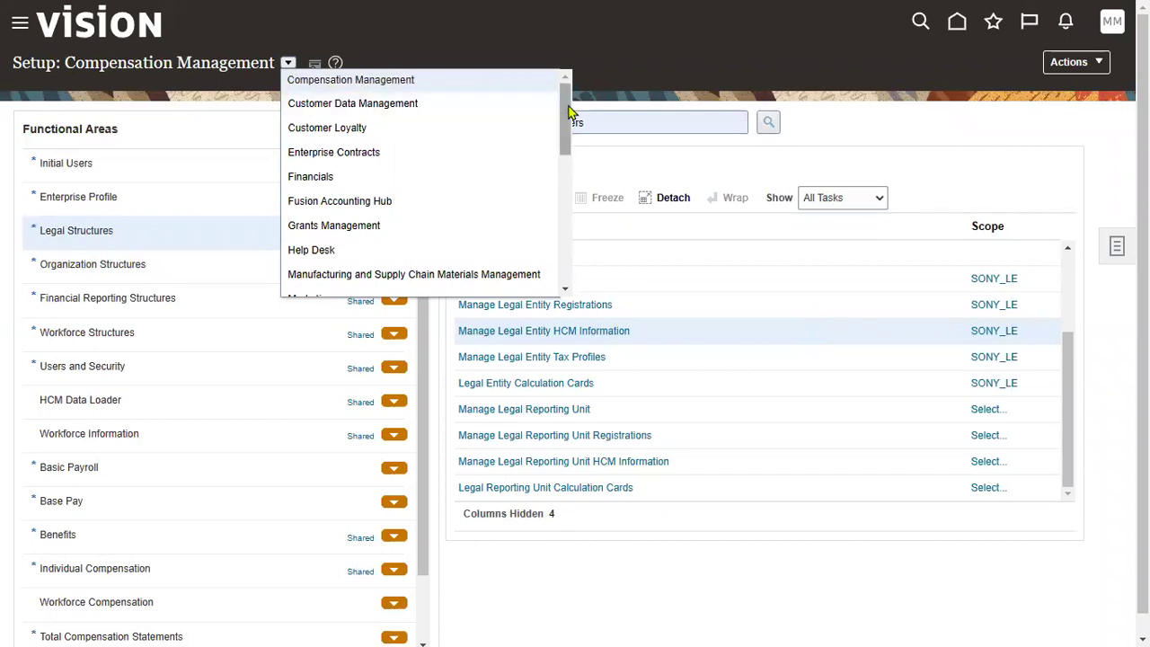
Step: Switch setup to Financials and open Manage Users from the manage users task search
drag(568, 109, 573, 250)
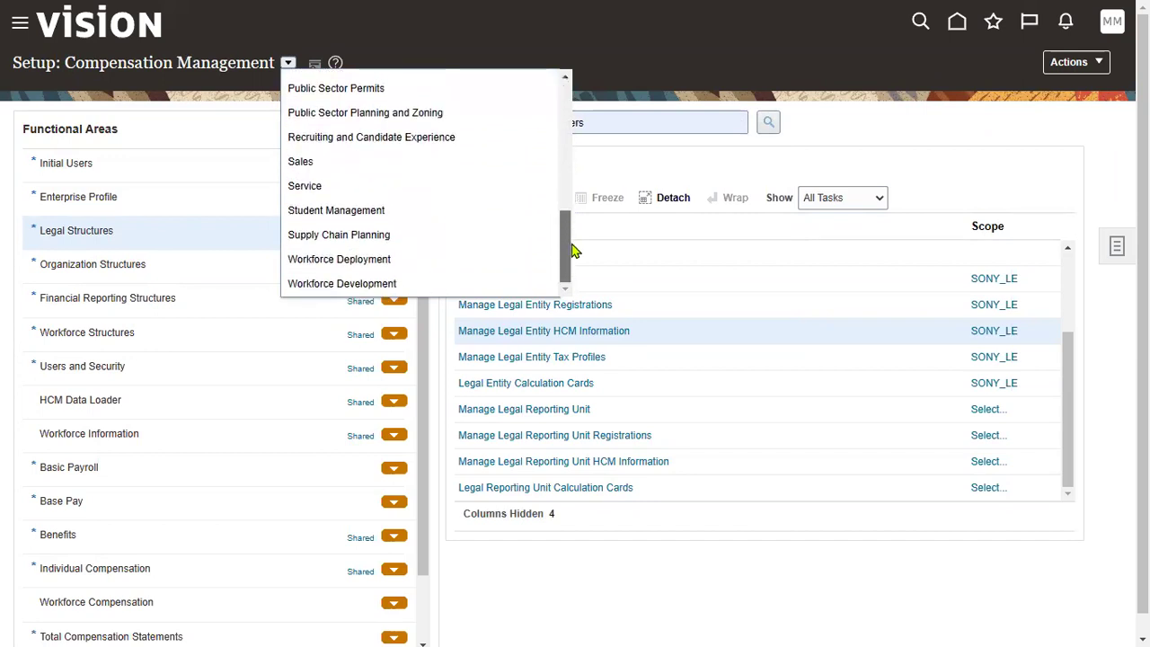
drag(573, 249, 573, 97)
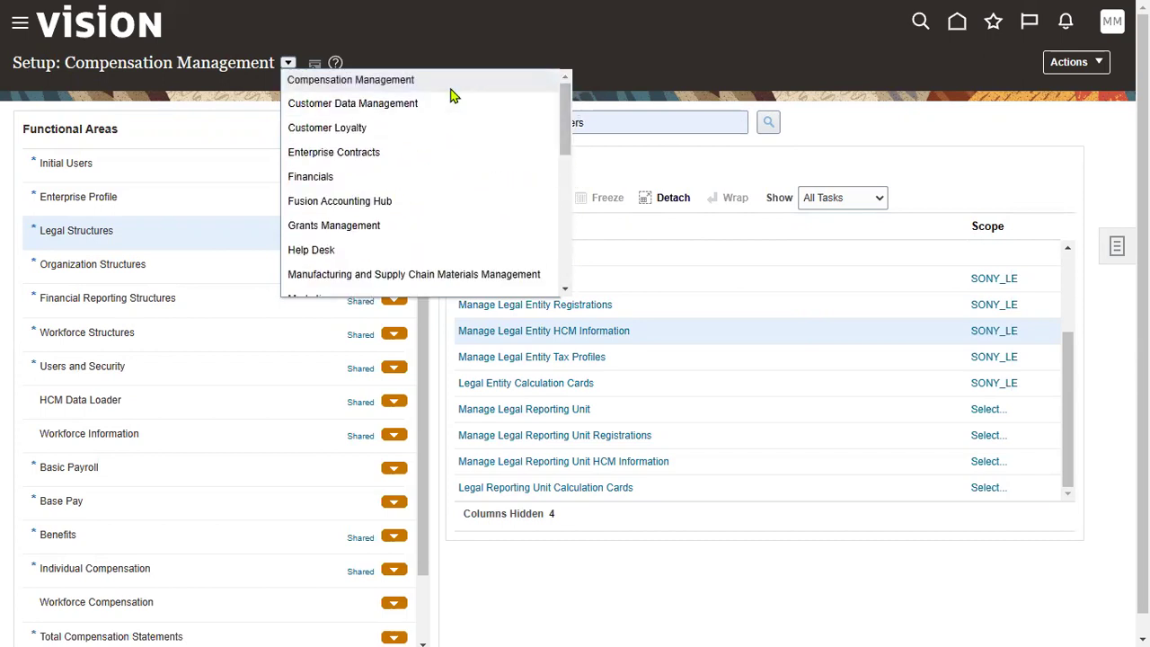
click(434, 189)
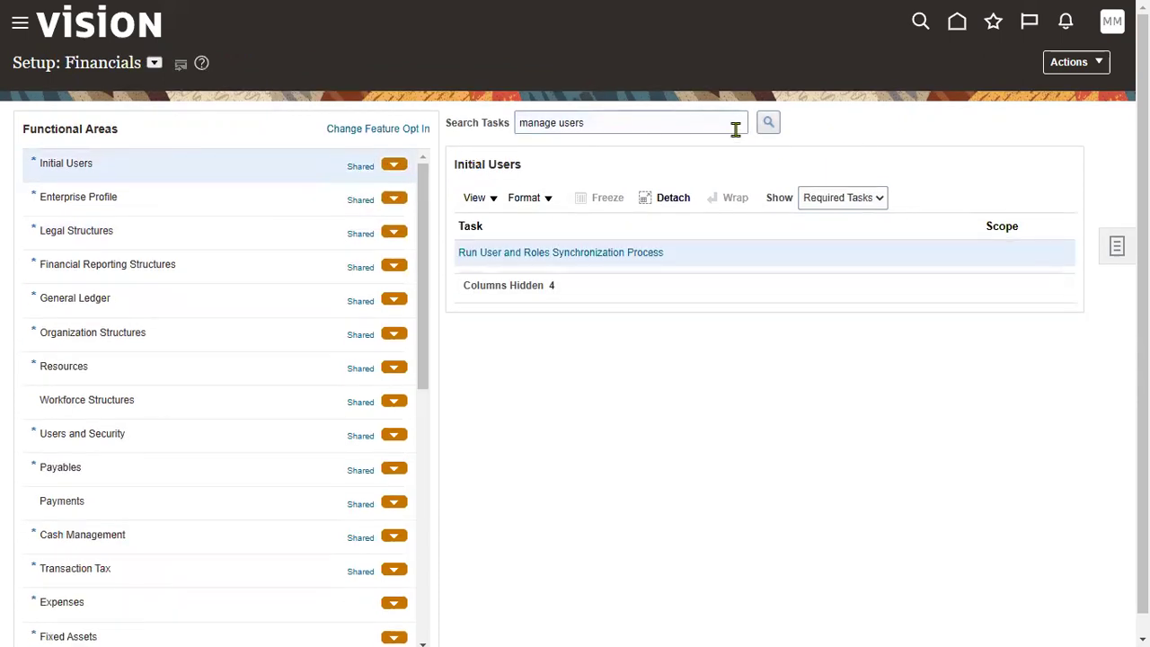
click(766, 123)
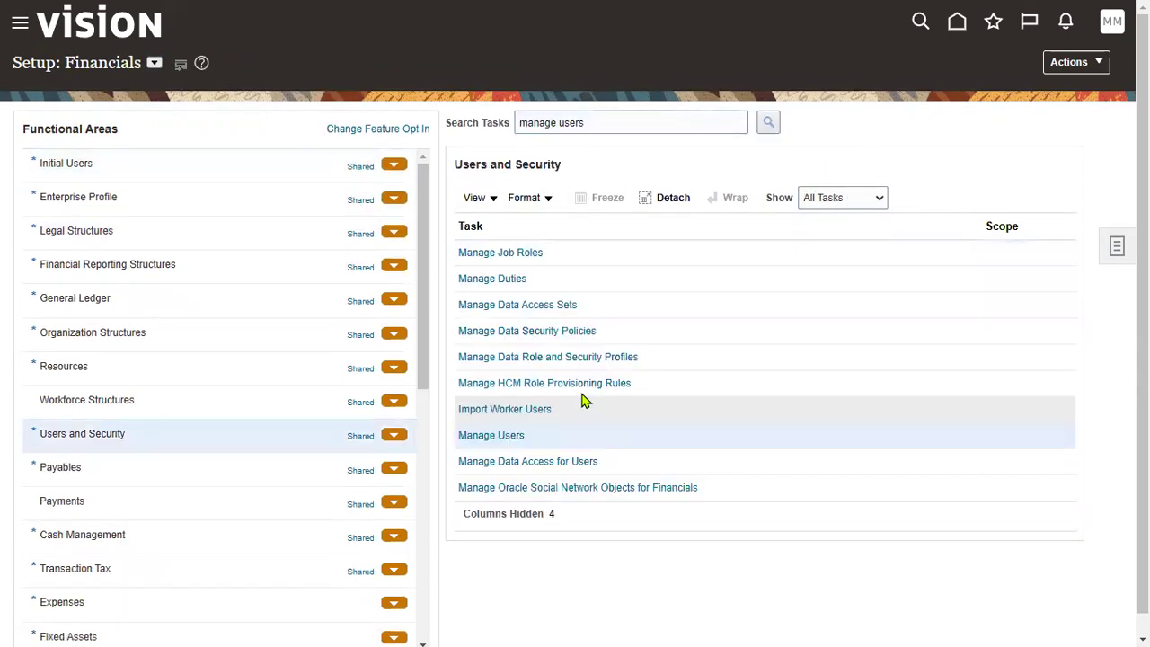
click(521, 437)
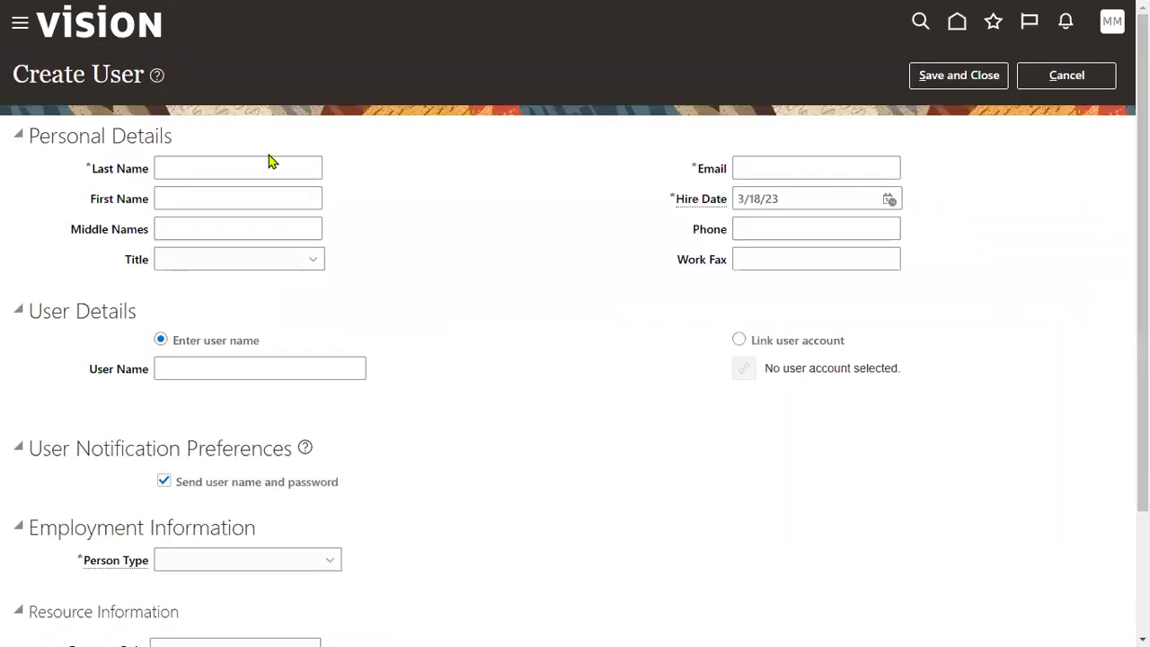
Step: Enter the new user's last name, first name, e-mail address and user name
click(266, 170)
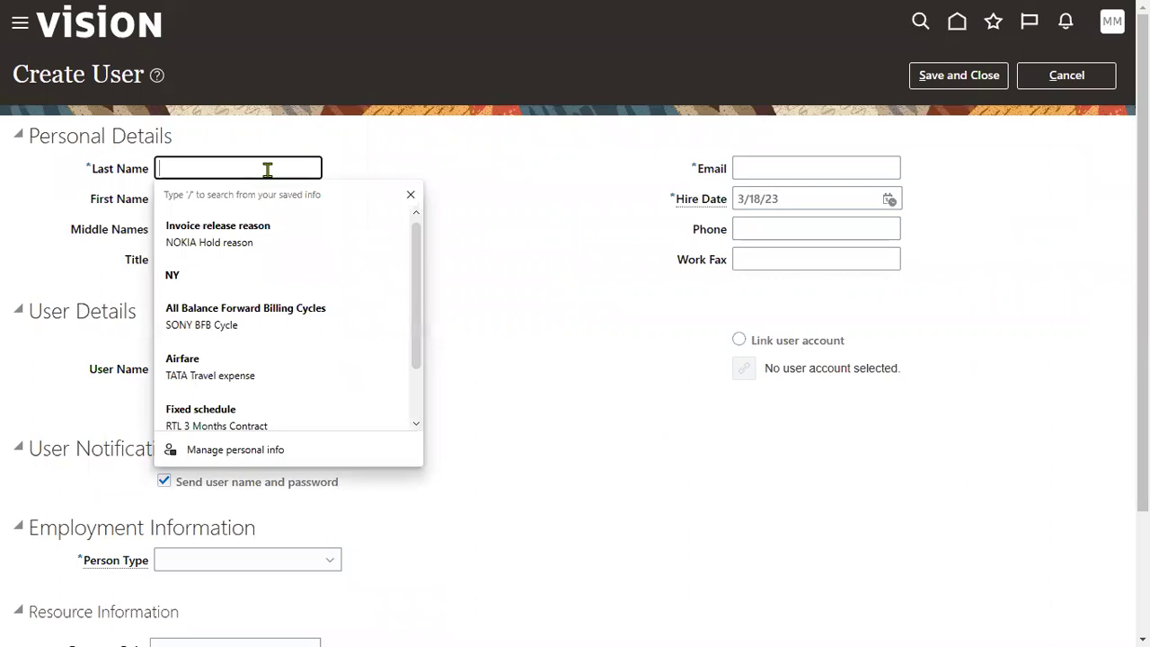
key(Tab)
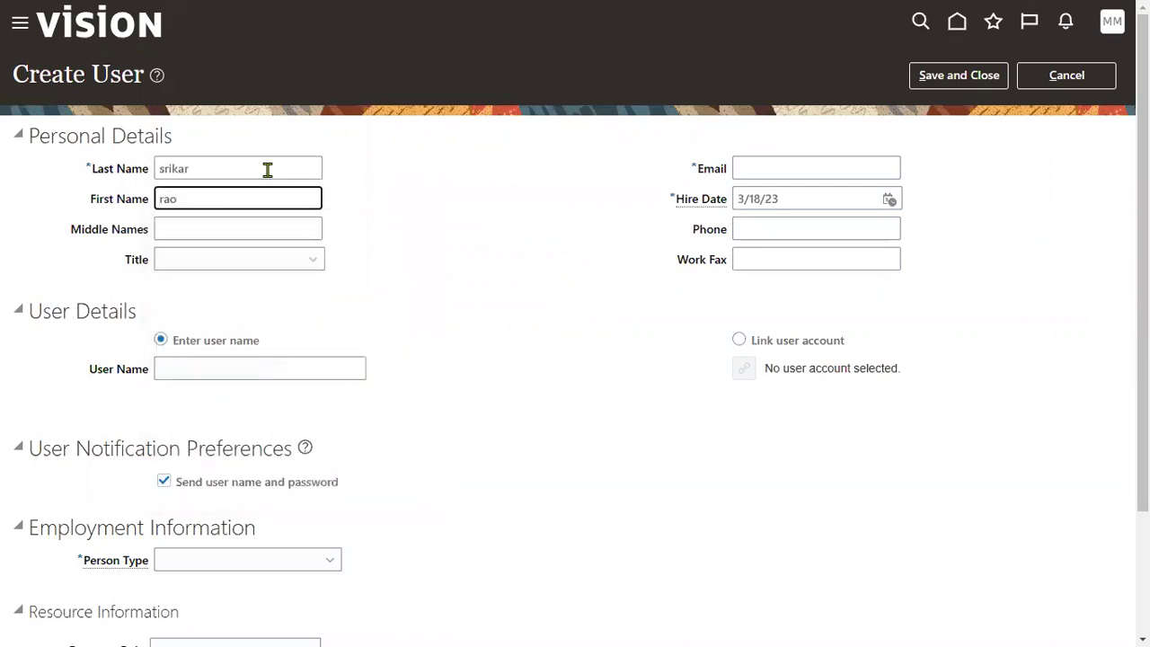
key(Tab)
key(Tab)
key(Tab)
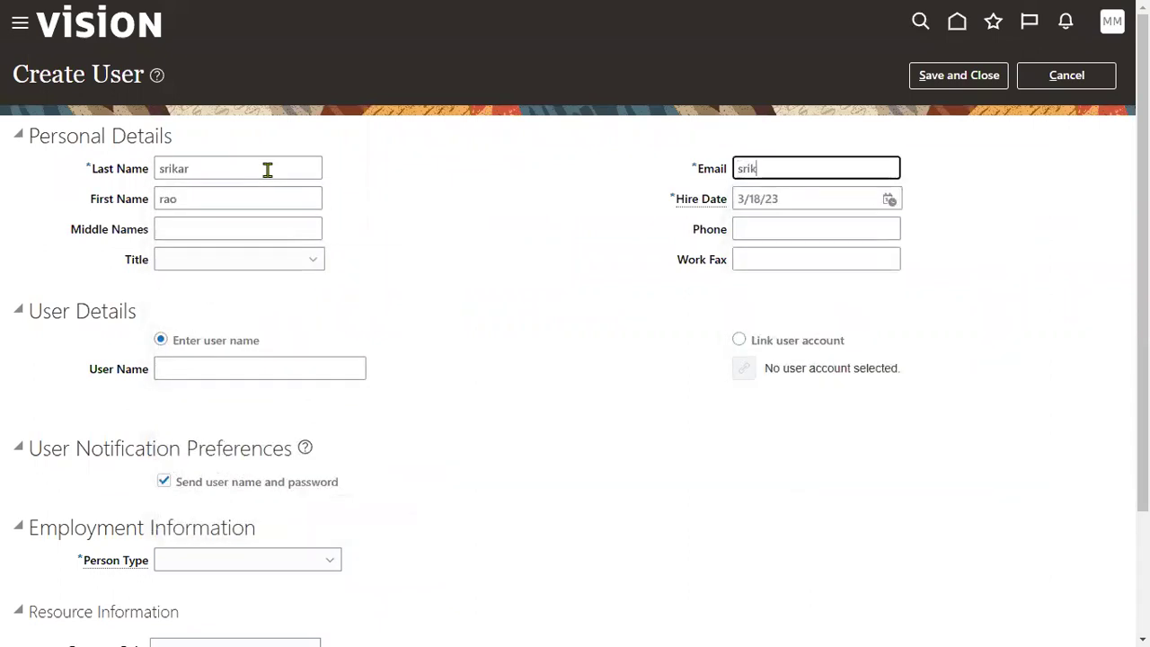
key(Tab)
key(Tab)
key(Tab)
key(Tab)
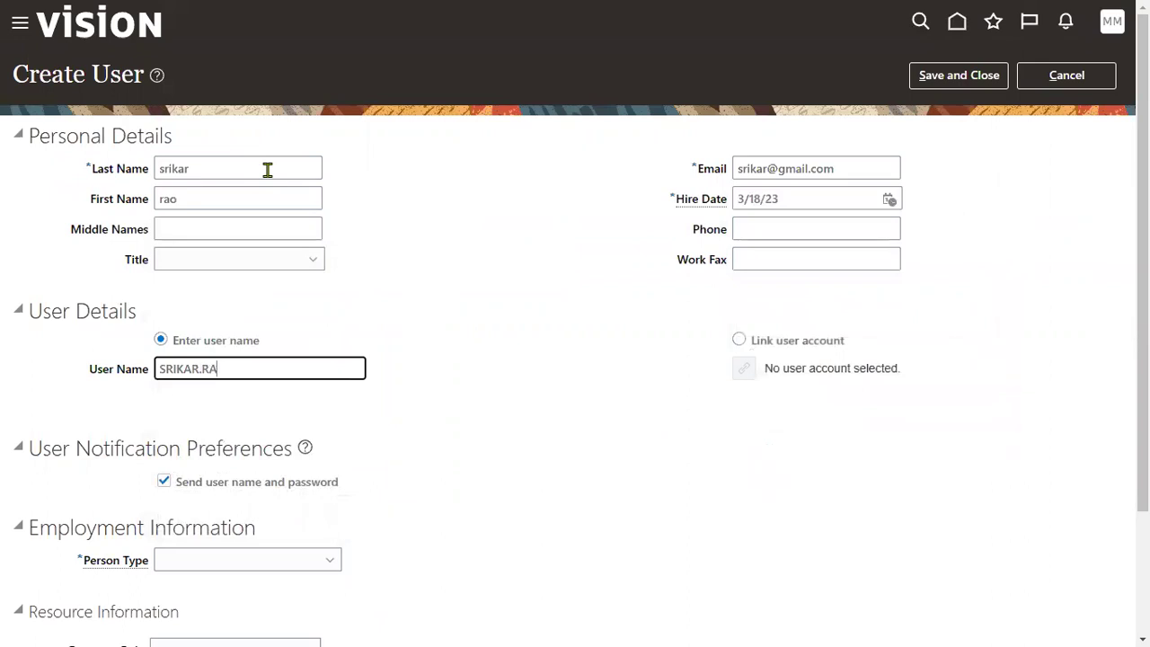
key(ctrl+a)
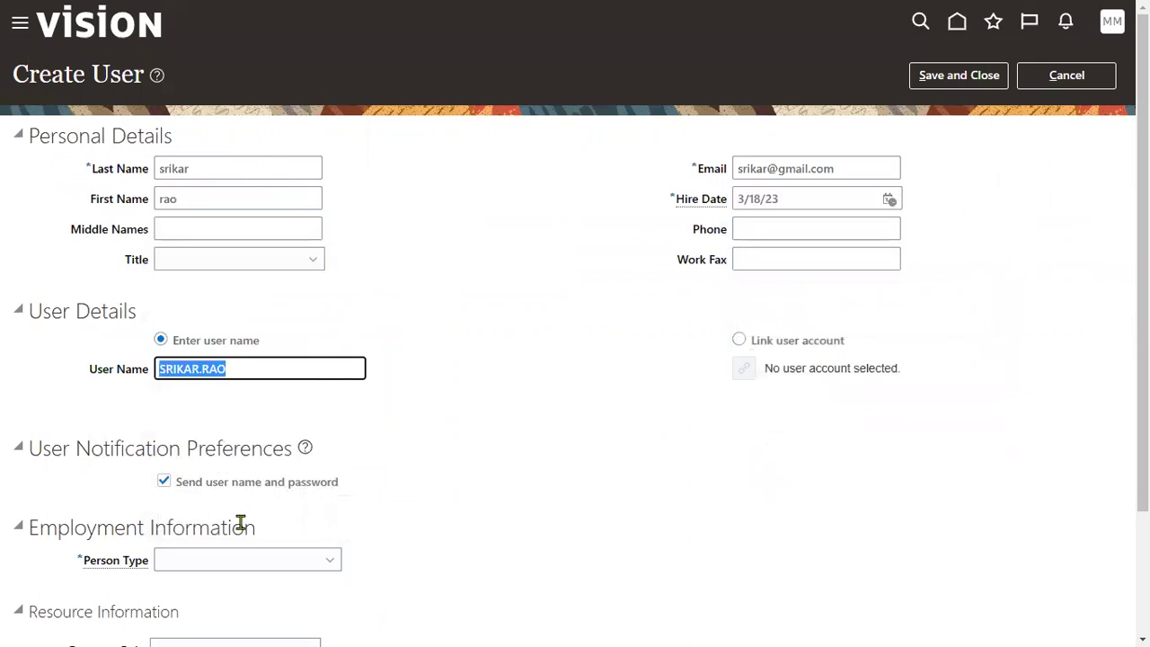
Step: Set Person Type Employee, legal employer SONY_LE and business unit SONY_BU, then save
click(230, 556)
click(210, 359)
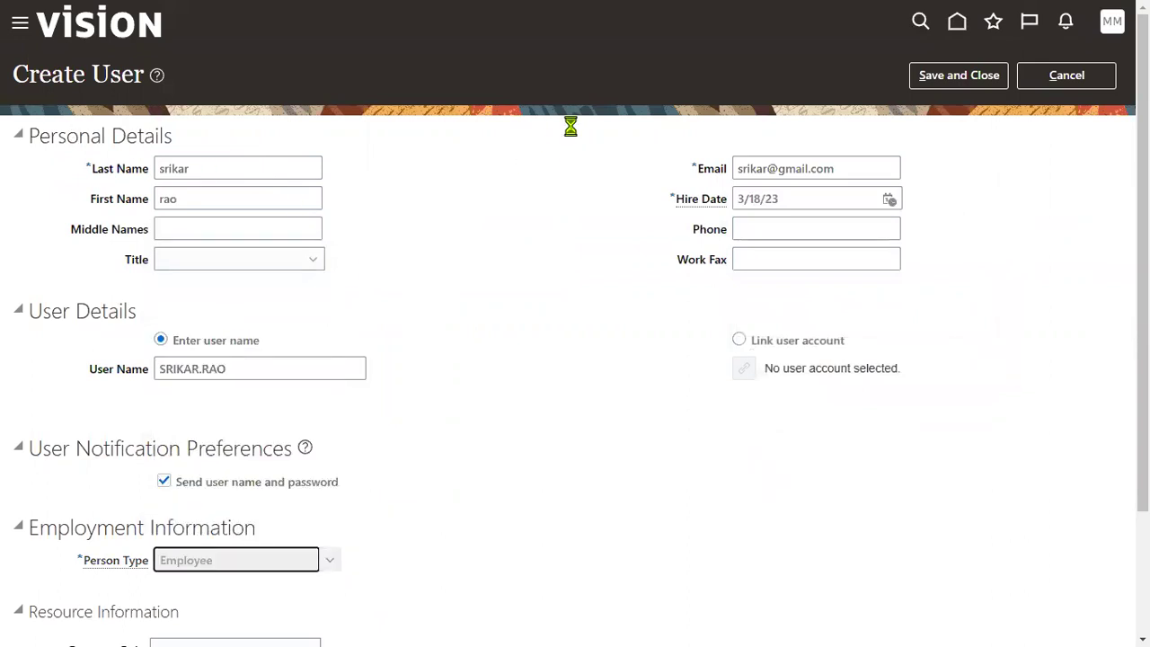
scroll(512, 423, down, 3)
click(254, 306)
text(SONY)
key(Tab)
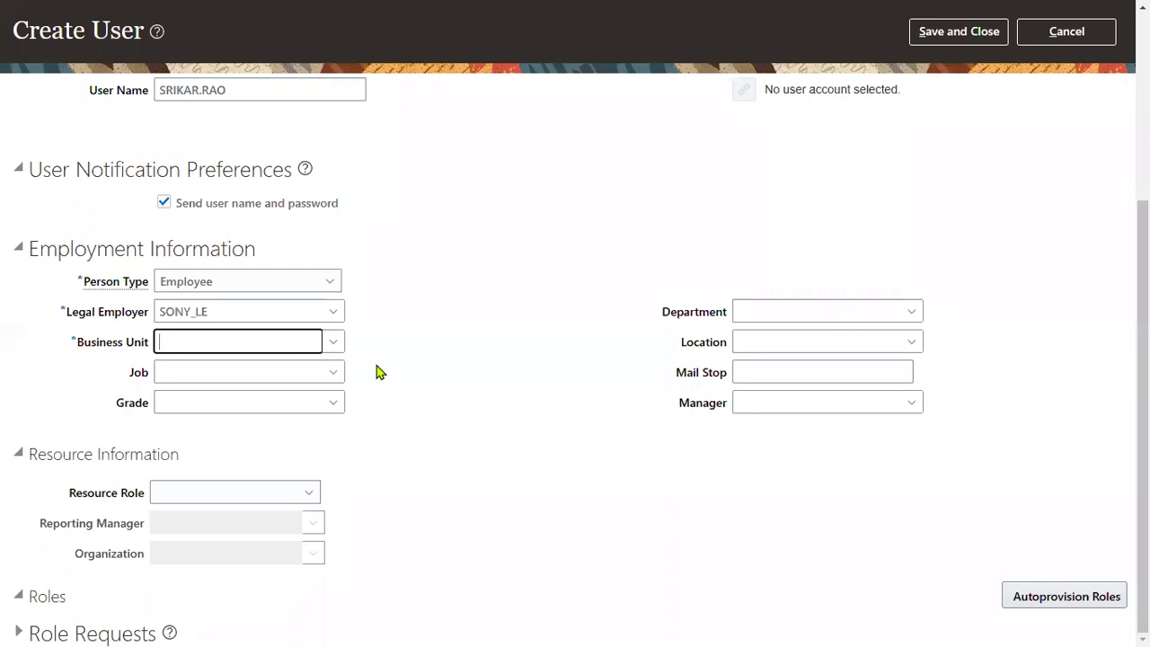
text(SONY)
key(Tab)
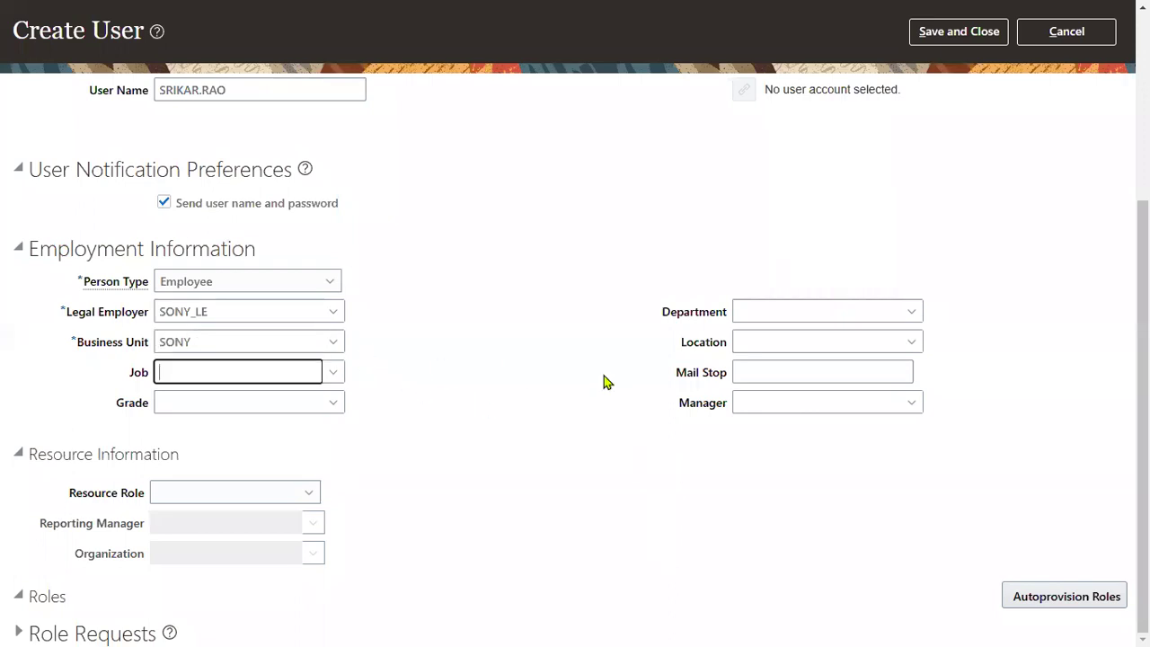
scroll(363, 439, up, 4)
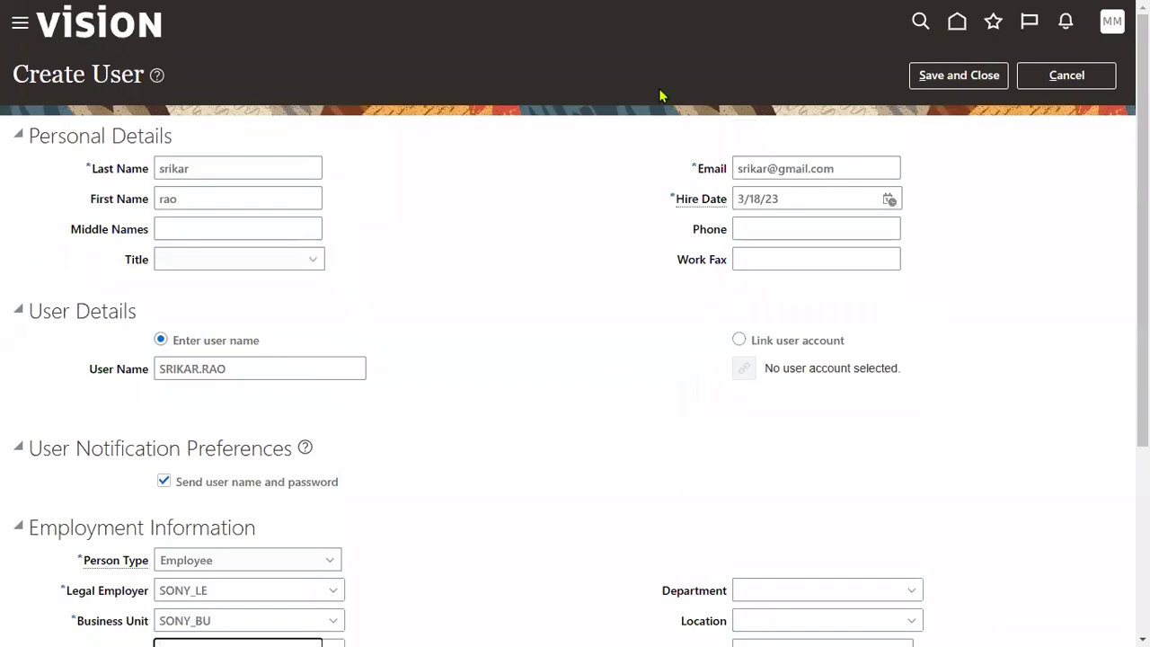
click(947, 79)
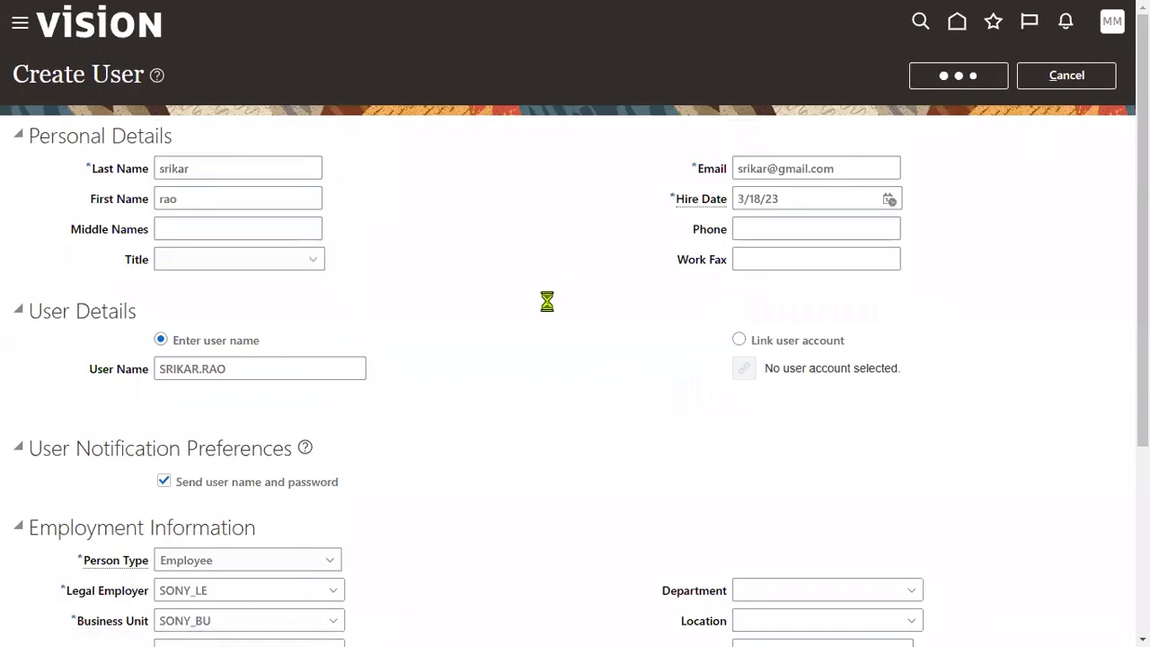